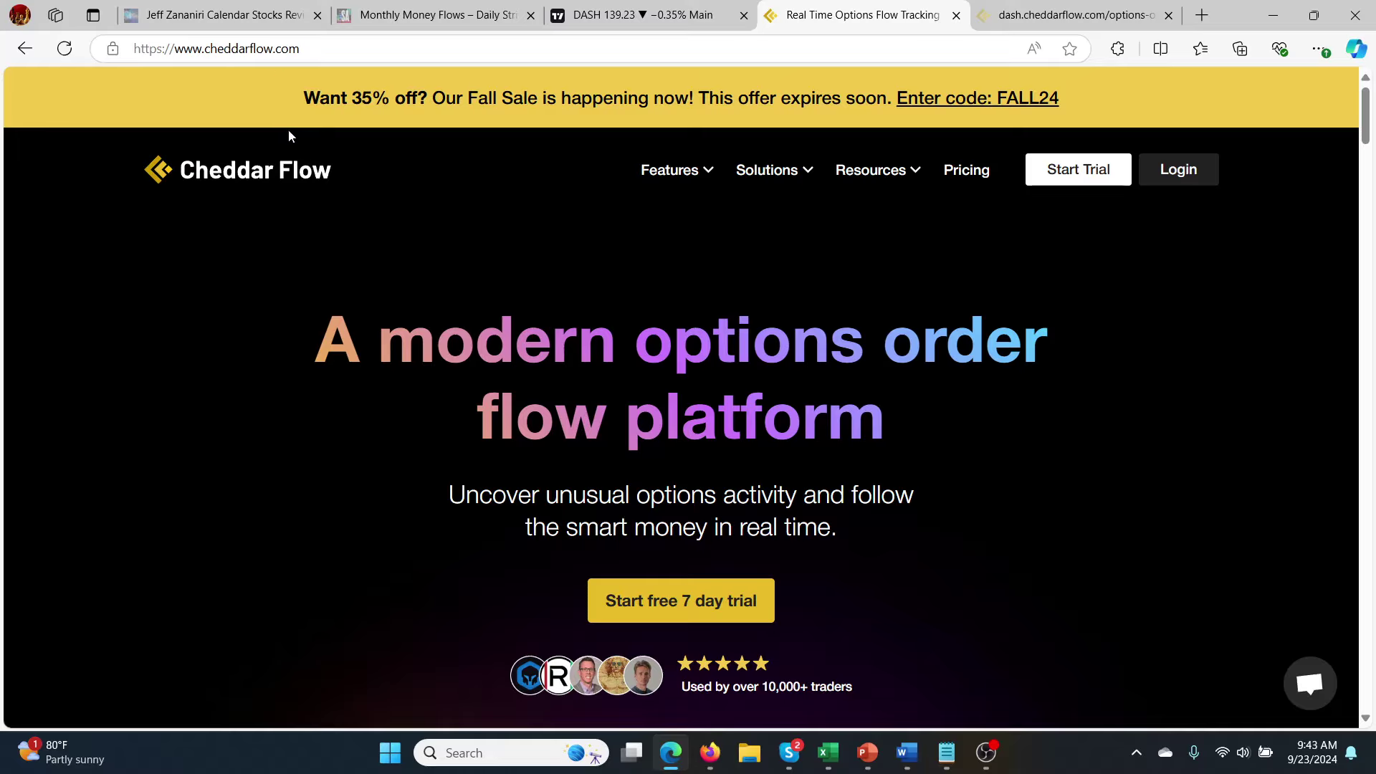
# Skim the Calendar Stocks review article, then bring up the DoorDash (DASH) daily chart
pyautogui.click(255, 19)
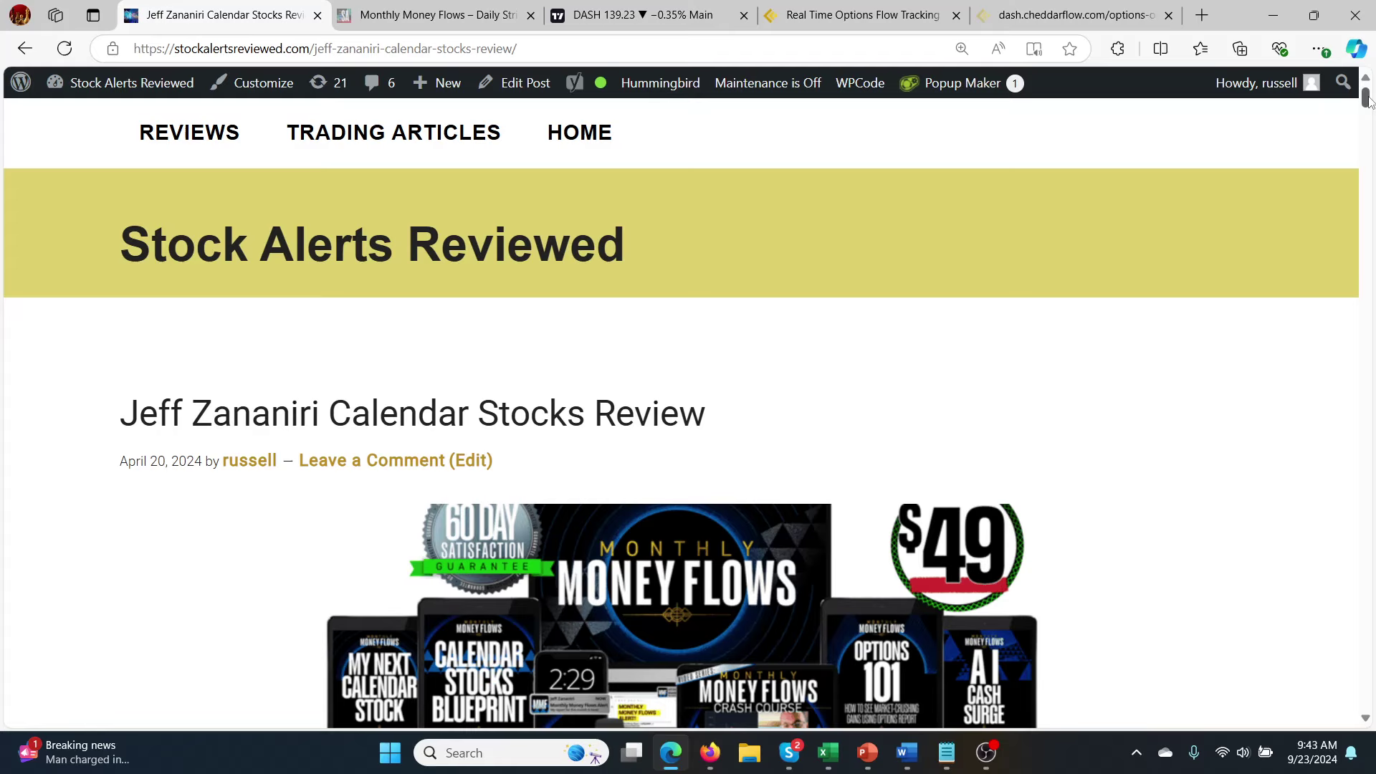
pyautogui.moveTo(1367, 101); pyautogui.dragTo(1366, 107)
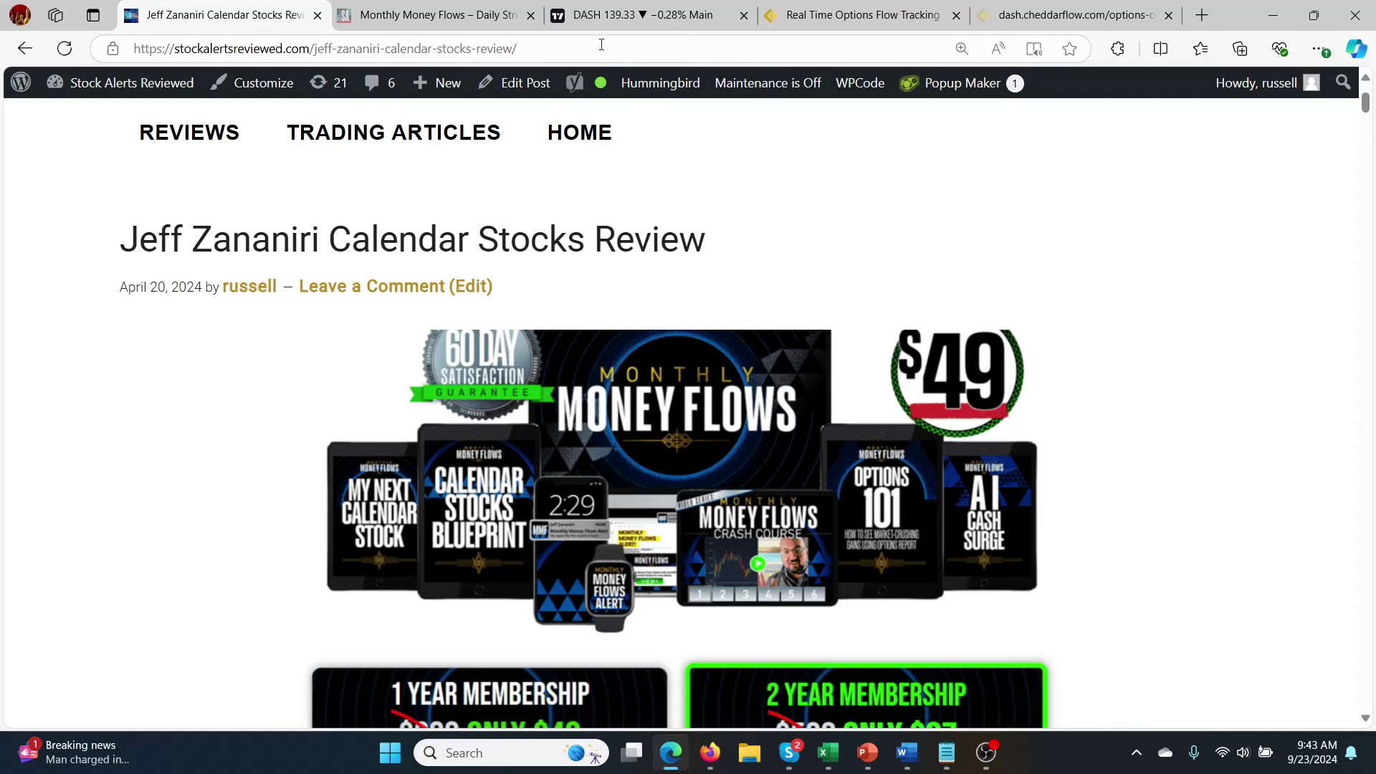
pyautogui.click(597, 21)
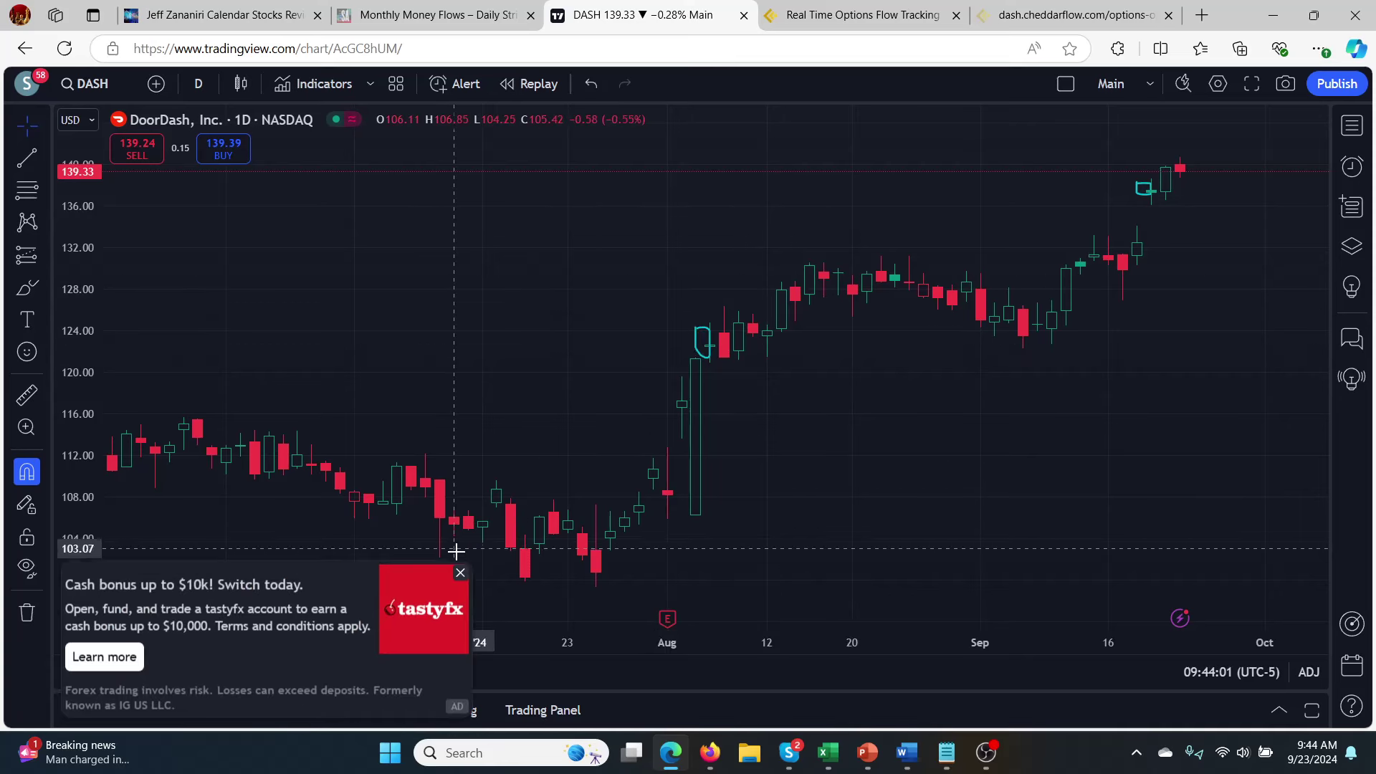
# Dismiss the tastyfx ad on the DASH chart and switch to the Monthly Money Flows sales page
pyautogui.click(460, 572)
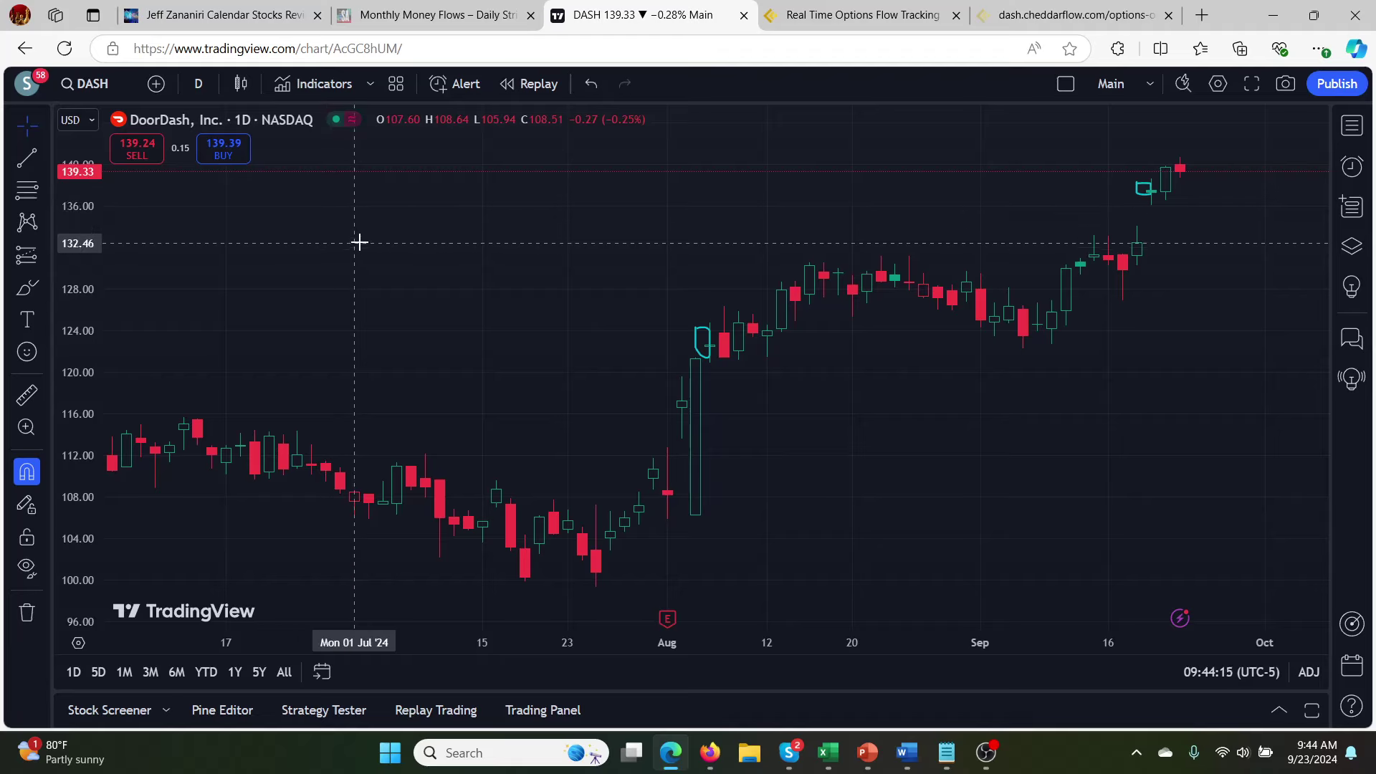
pyautogui.click(409, 20)
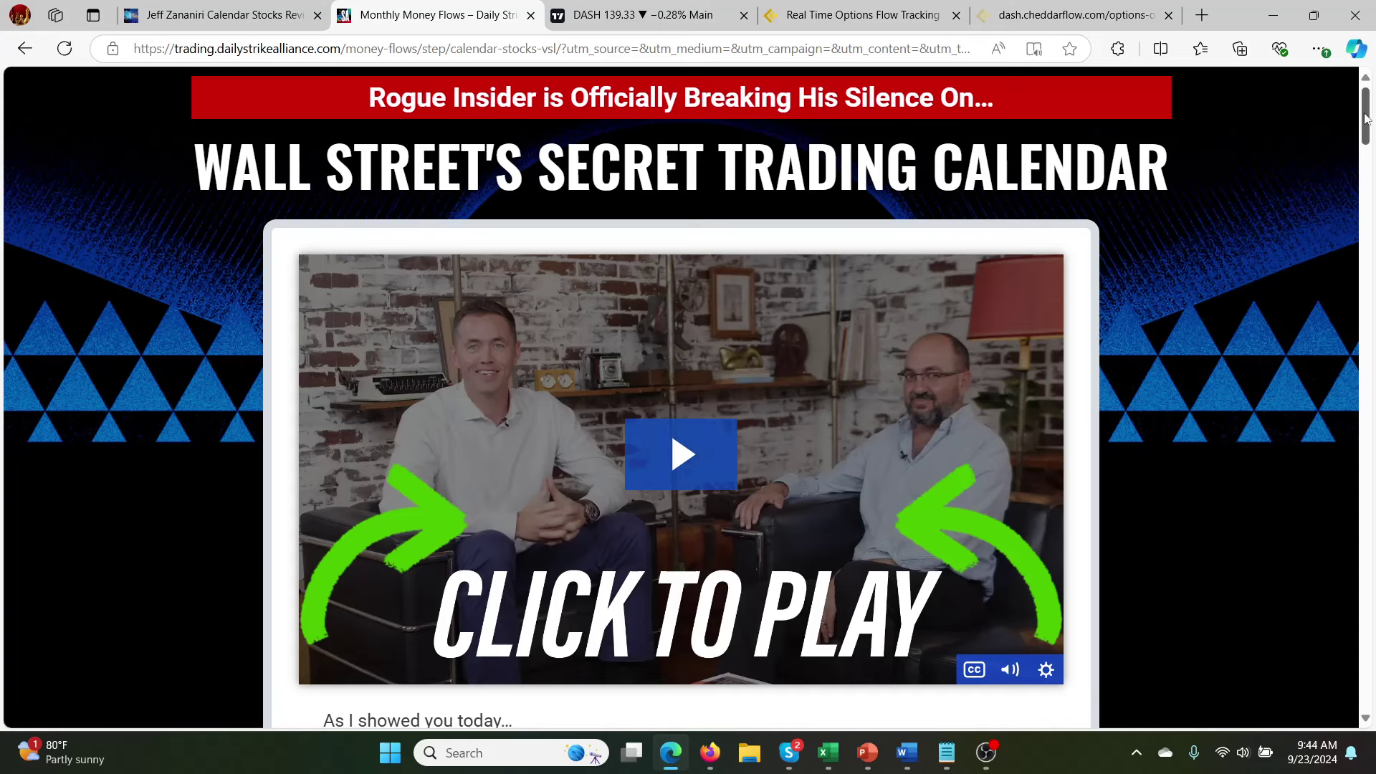
# Scroll the sales page down to the 60-day money-back guarantee and $49 report bundle offer
pyautogui.moveTo(1364, 117); pyautogui.dragTo(1317, 473)
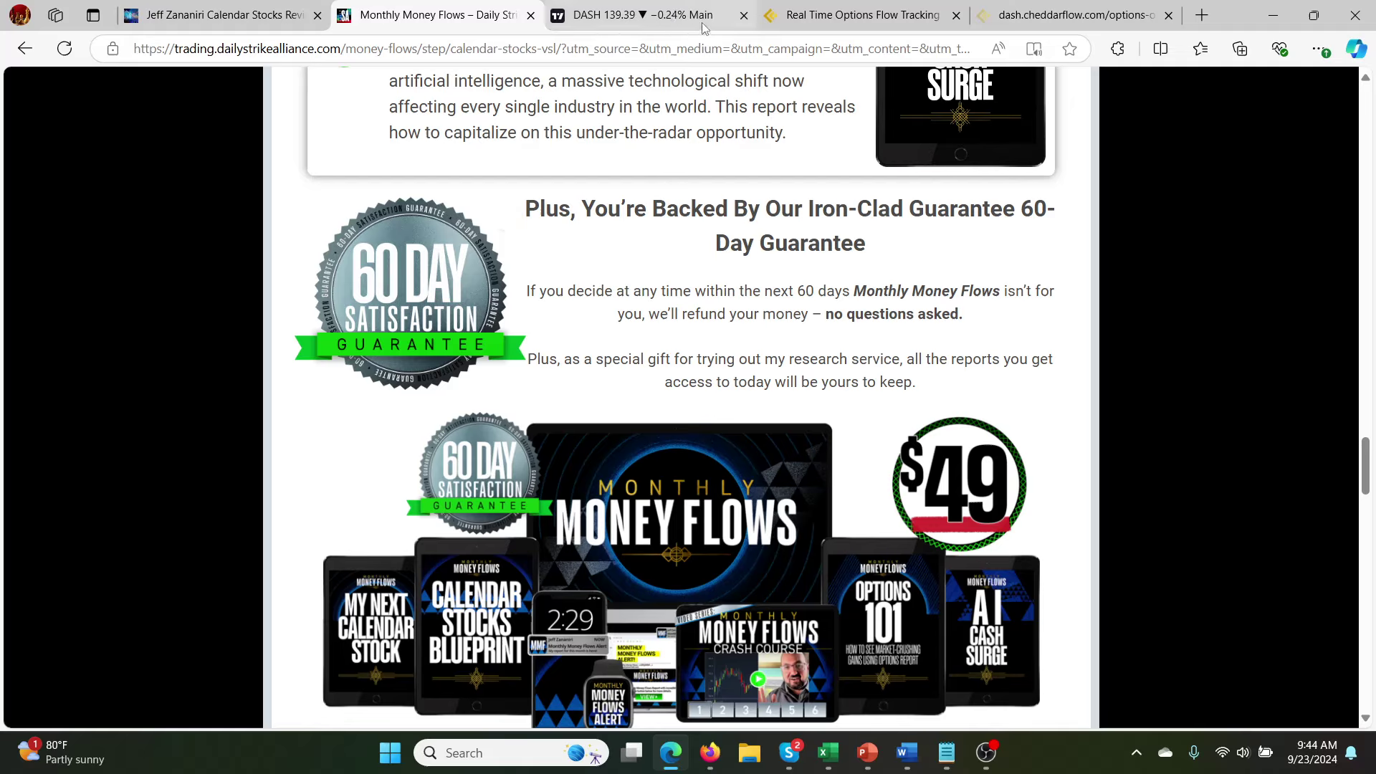
# Close the Monthly Money Flows, Calendar Stocks review and DASH chart tabs
pyautogui.click(530, 15)
pyautogui.click(317, 15)
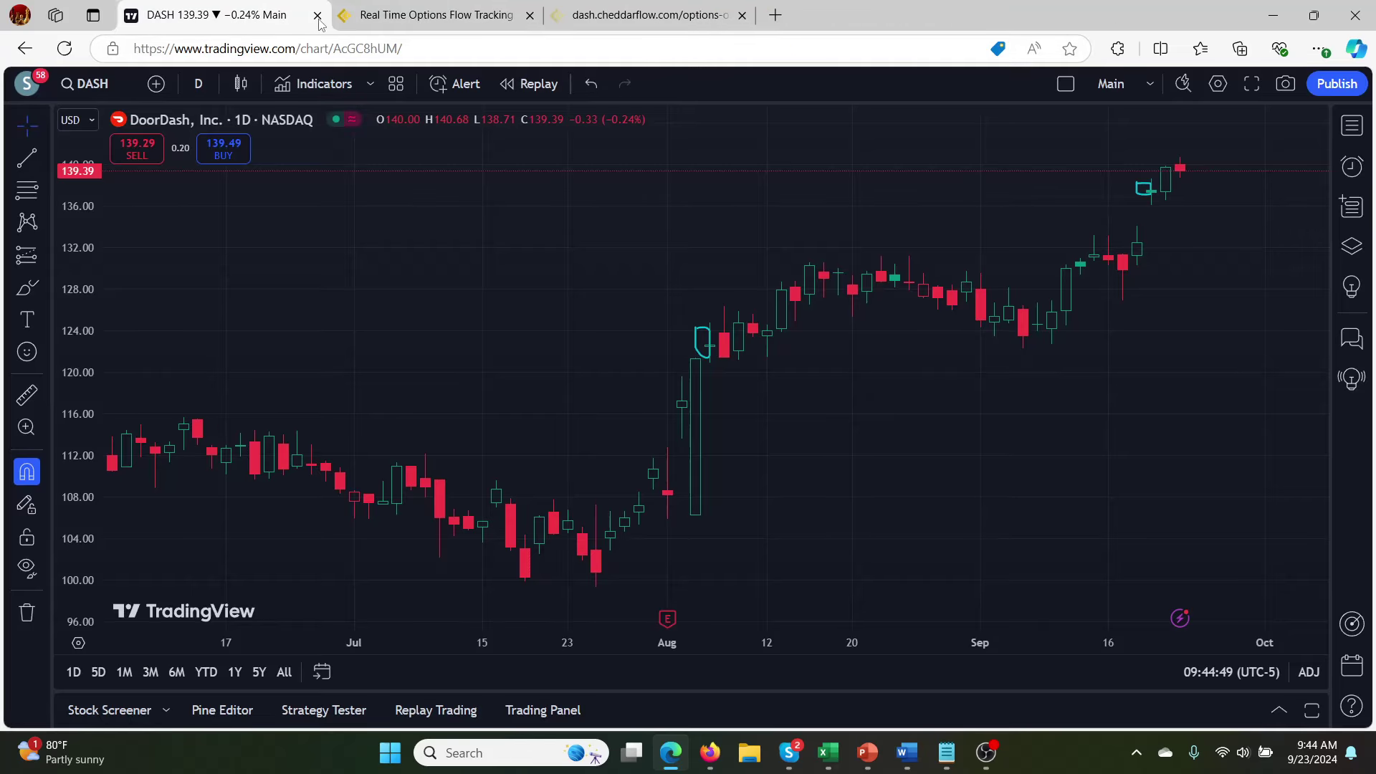
pyautogui.click(318, 15)
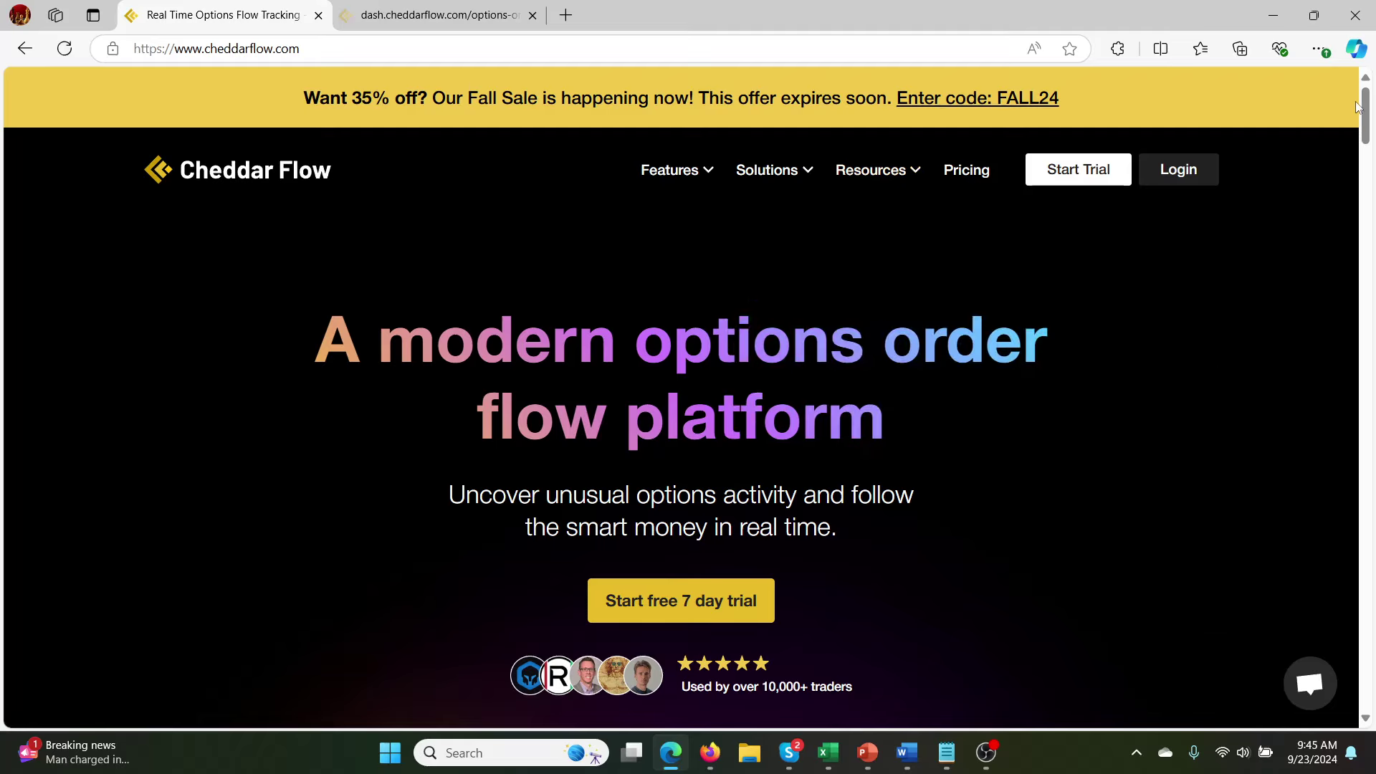
# Scroll the homepage down to the Institutional Zone Analysis and Advanced dark pool filtering cards
pyautogui.moveTo(1365, 107); pyautogui.dragTo(1373, 199)
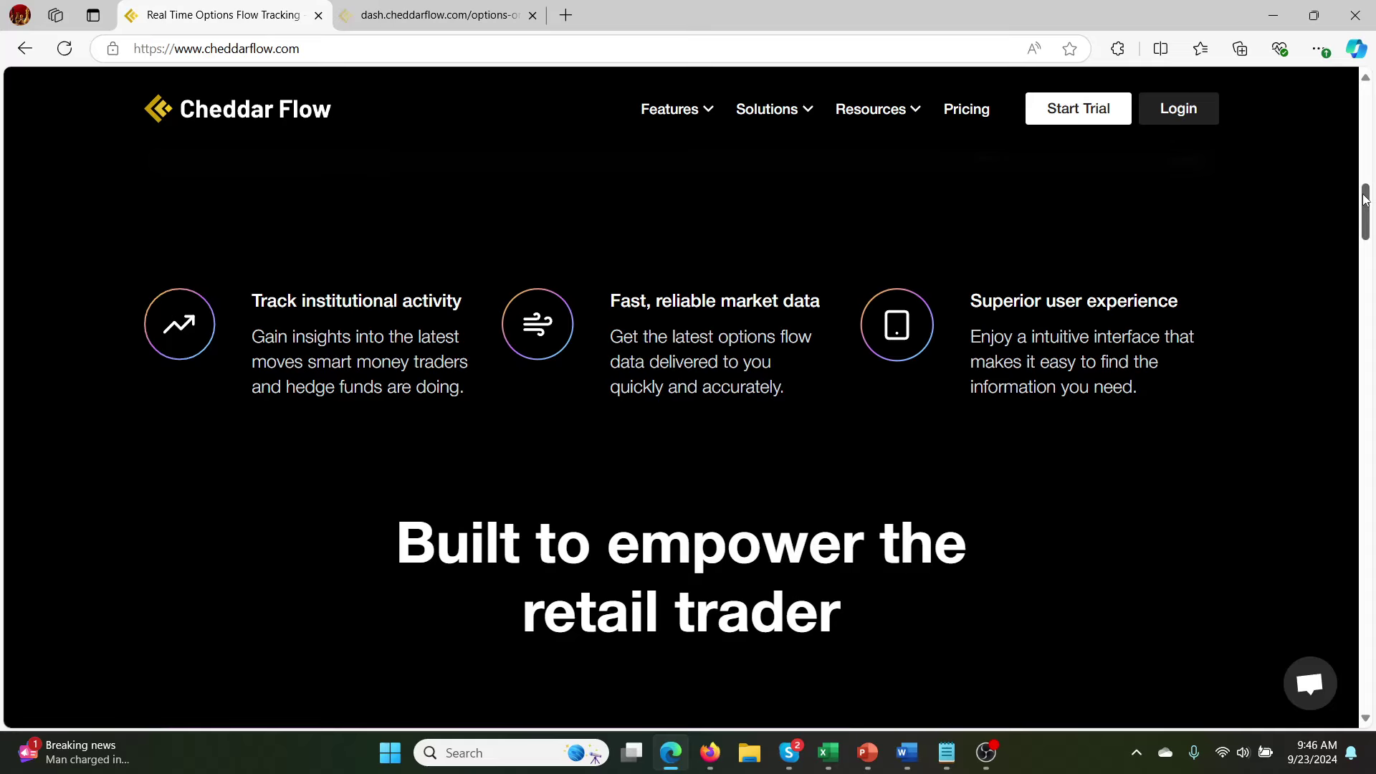
pyautogui.moveTo(1365, 199); pyautogui.dragTo(1365, 204)
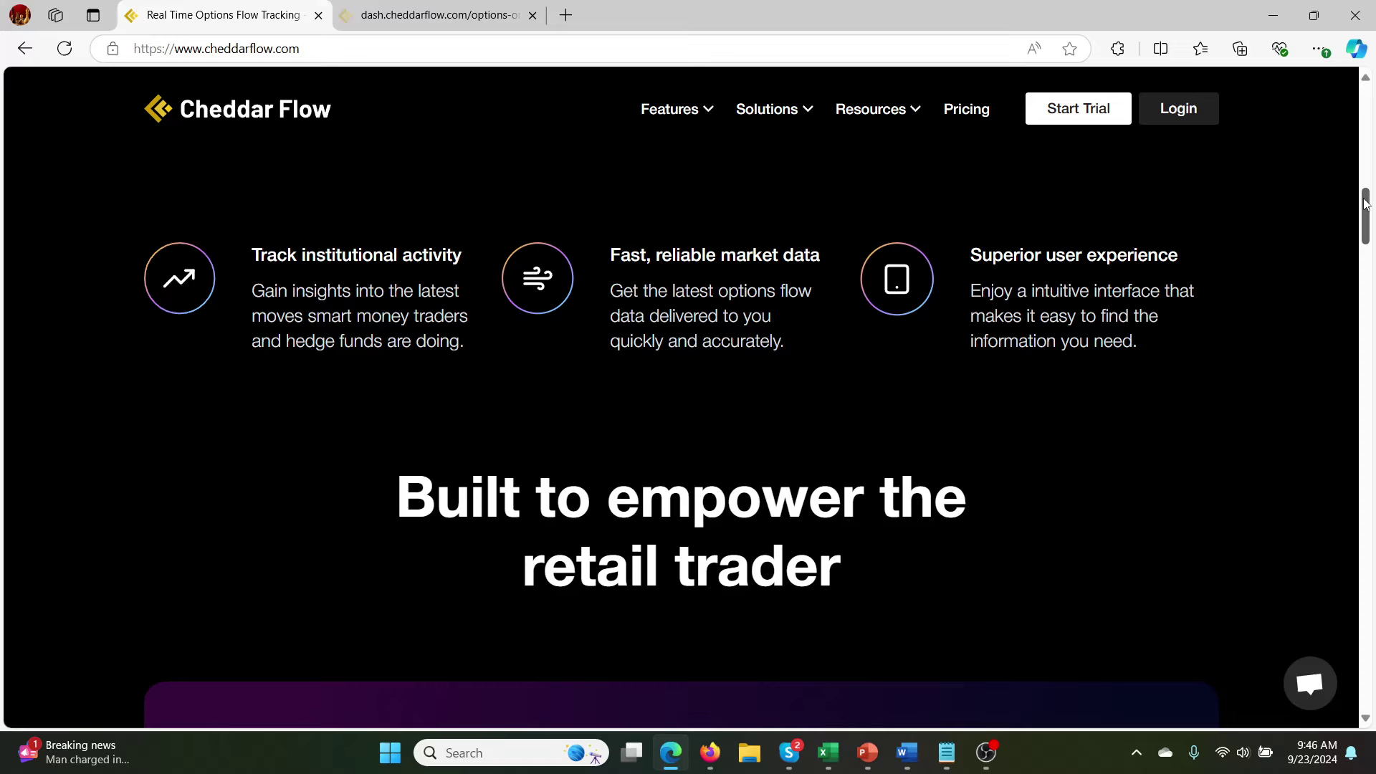
pyautogui.moveTo(1365, 204); pyautogui.dragTo(1370, 394)
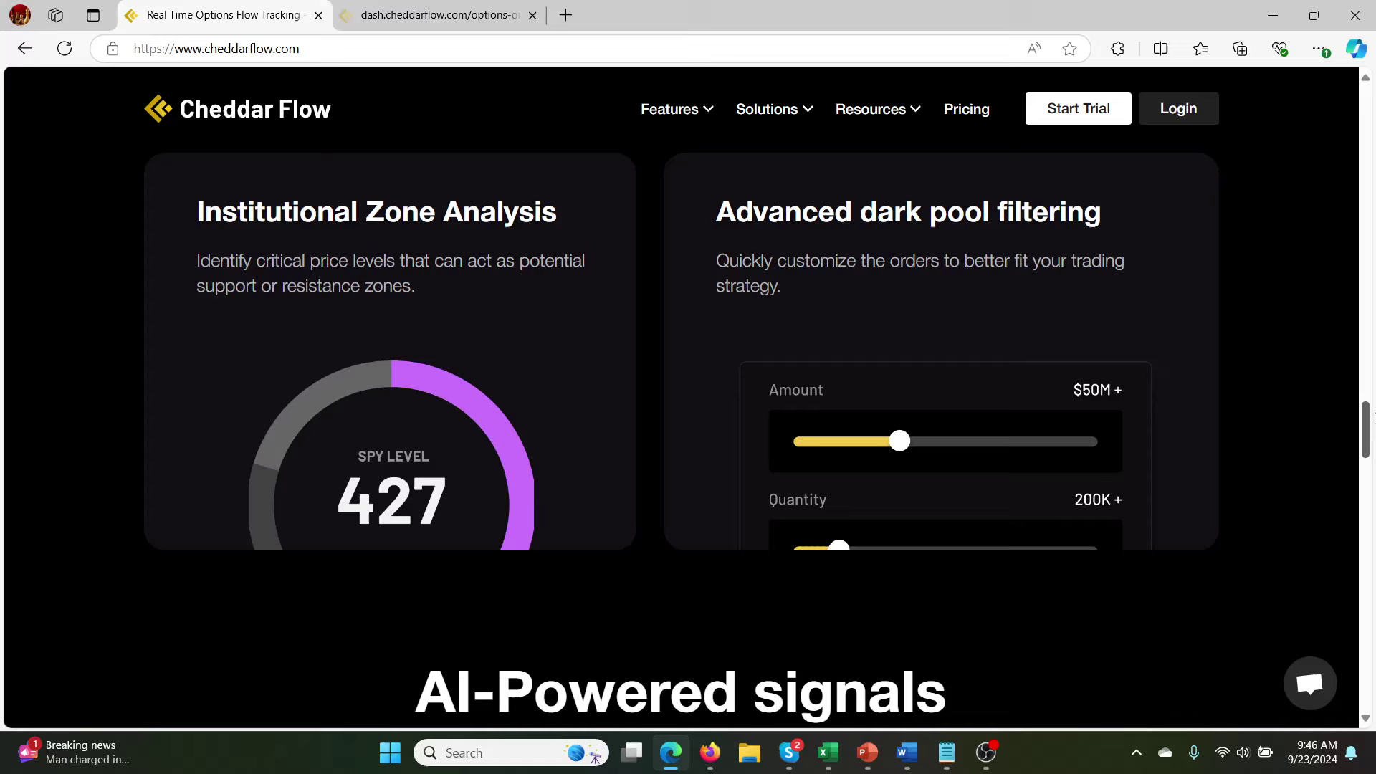
# Scroll to the AI-Powered day-trading signals section, then back up to the homepage hero
pyautogui.scroll(1, 824, 373)
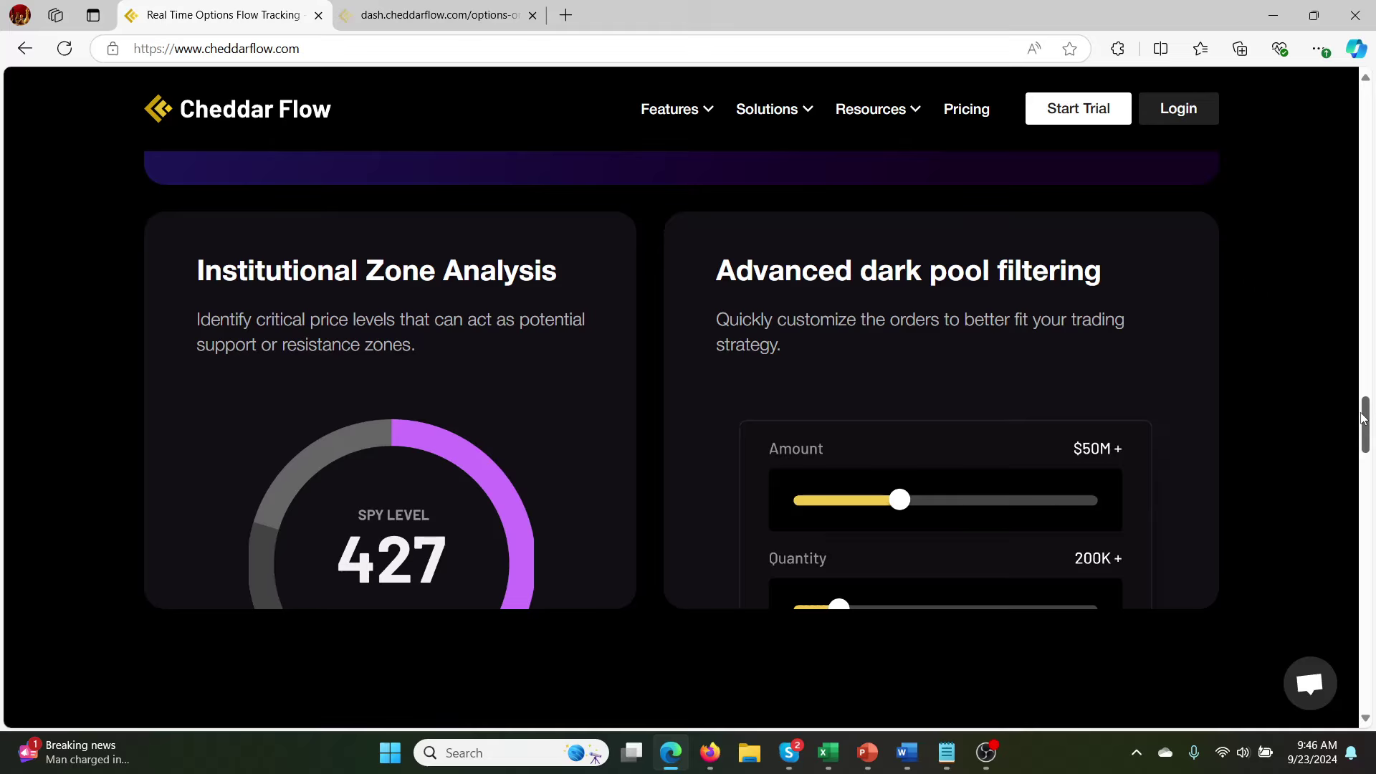
pyautogui.moveTo(1364, 423); pyautogui.dragTo(1363, 465)
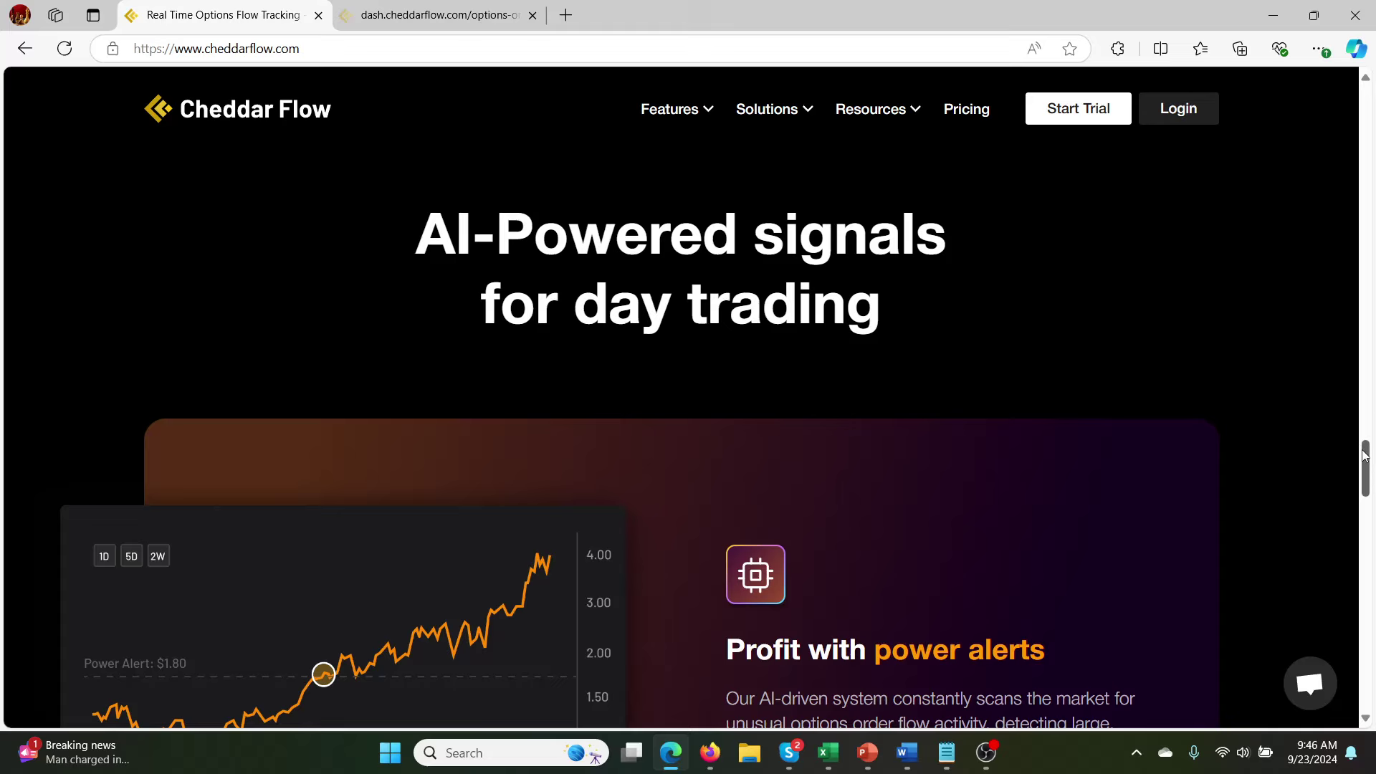
pyautogui.moveTo(1364, 457); pyautogui.dragTo(1263, 72)
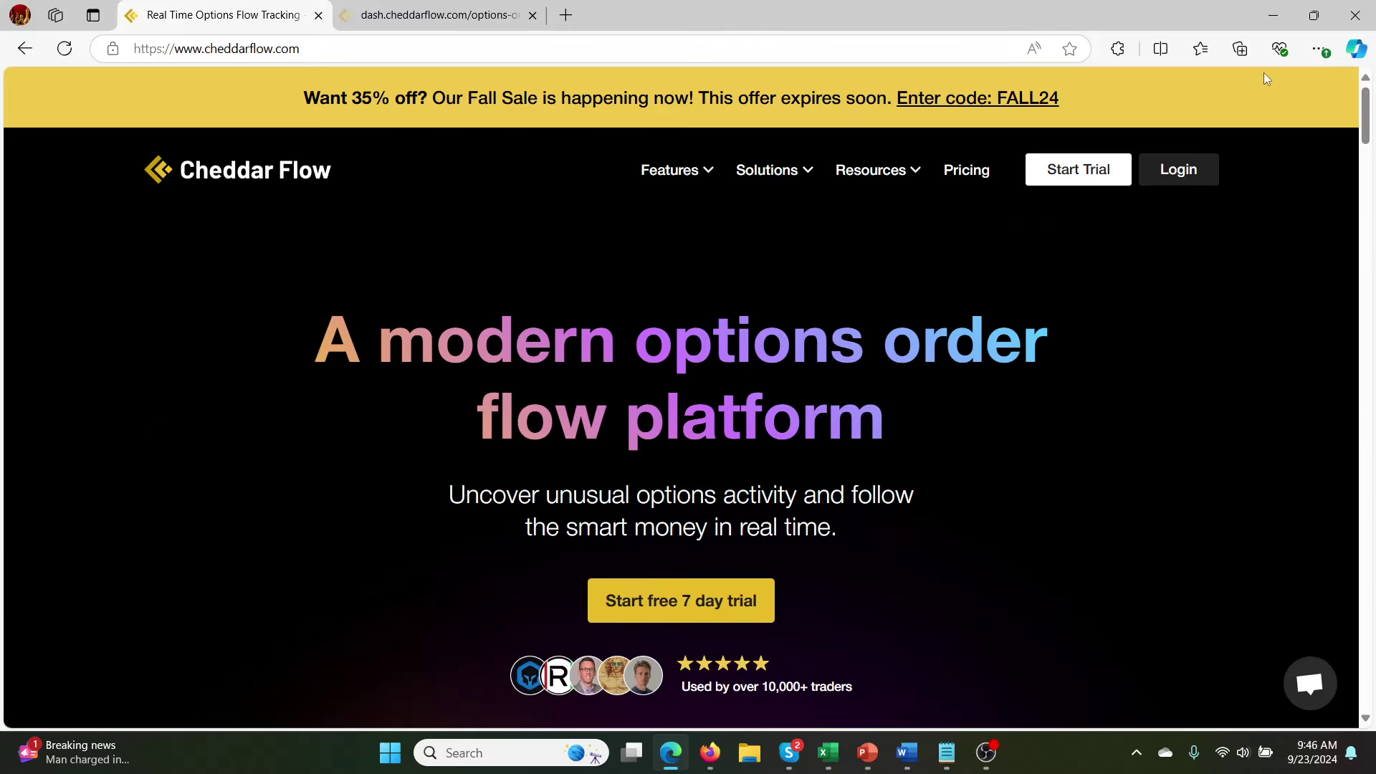
# Open Pricing and scroll through the Standard, Professional and Pro Annual plan cards
pyautogui.click(952, 185)
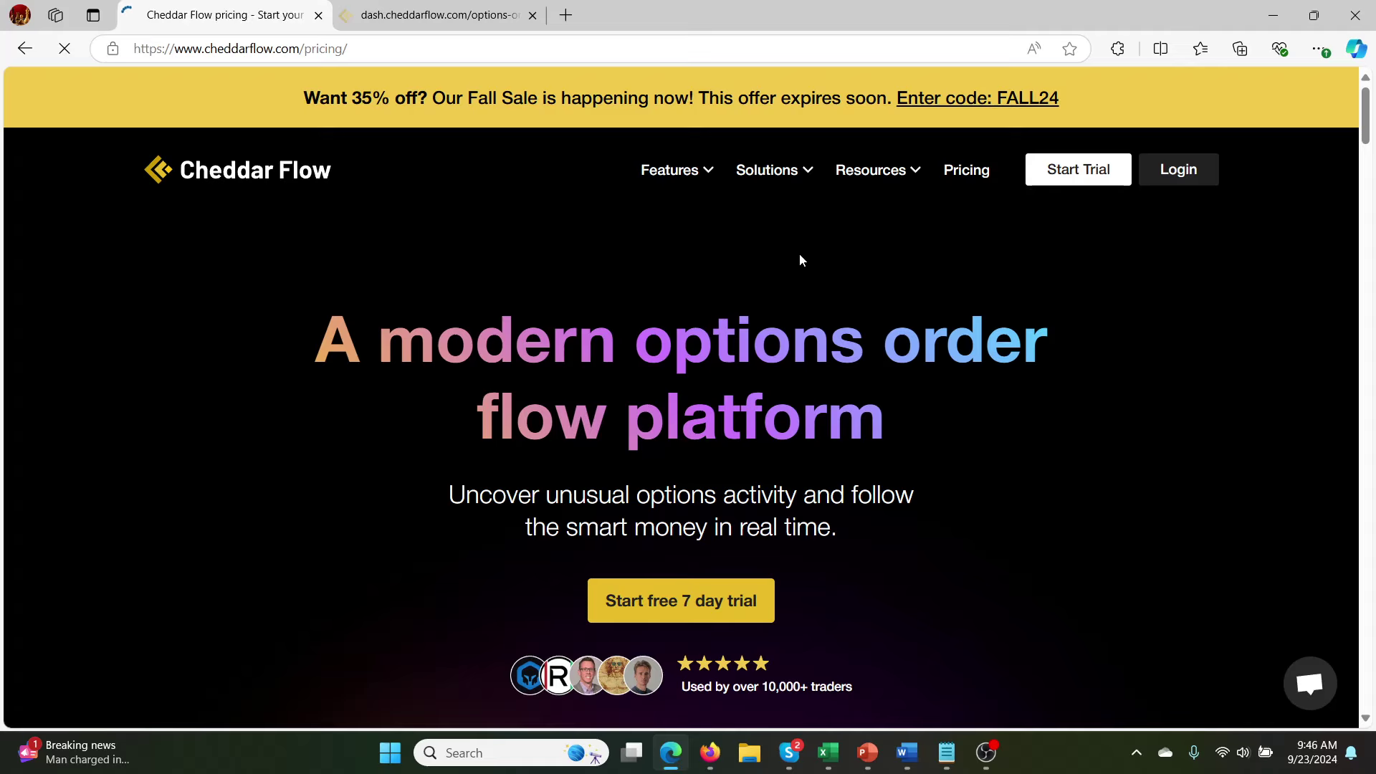
pyautogui.moveTo(1369, 122); pyautogui.dragTo(1372, 228)
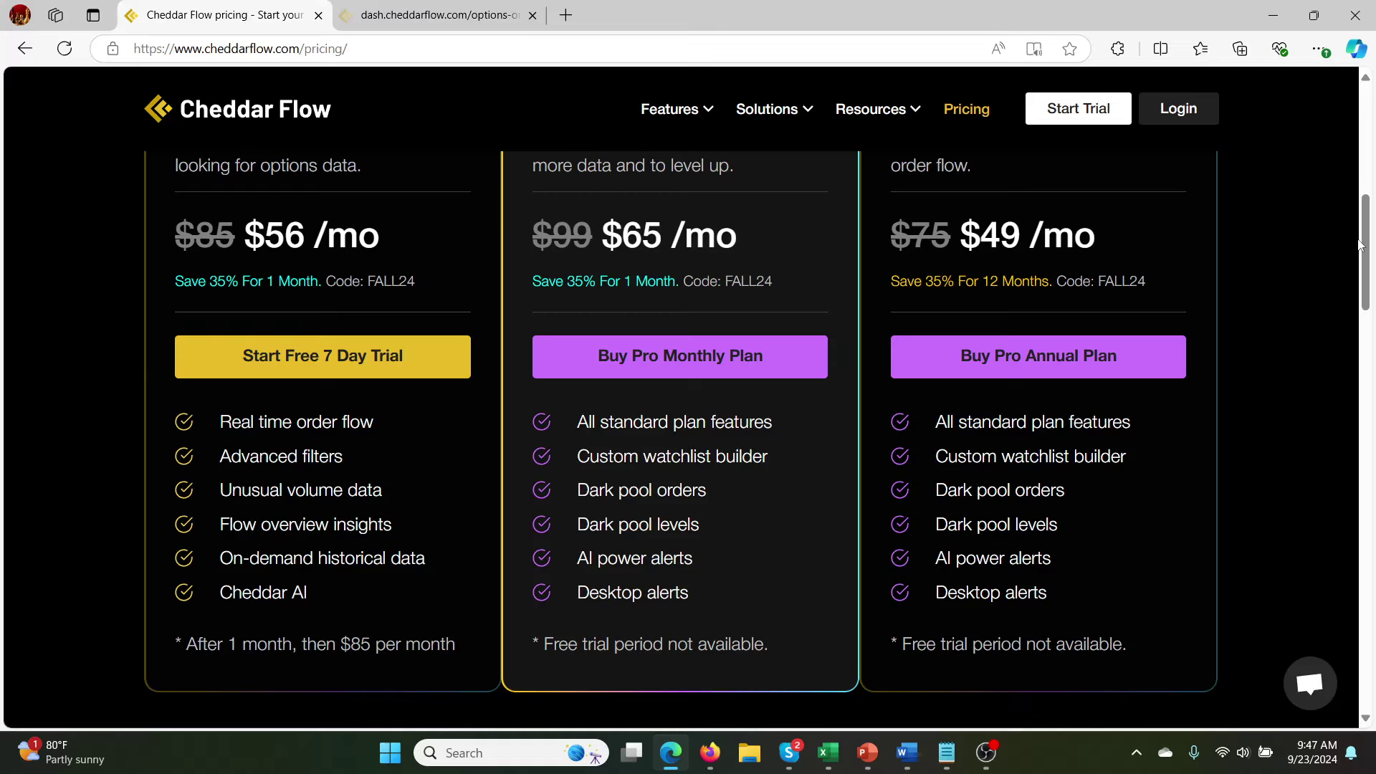
pyautogui.moveTo(1364, 244); pyautogui.dragTo(1302, 93)
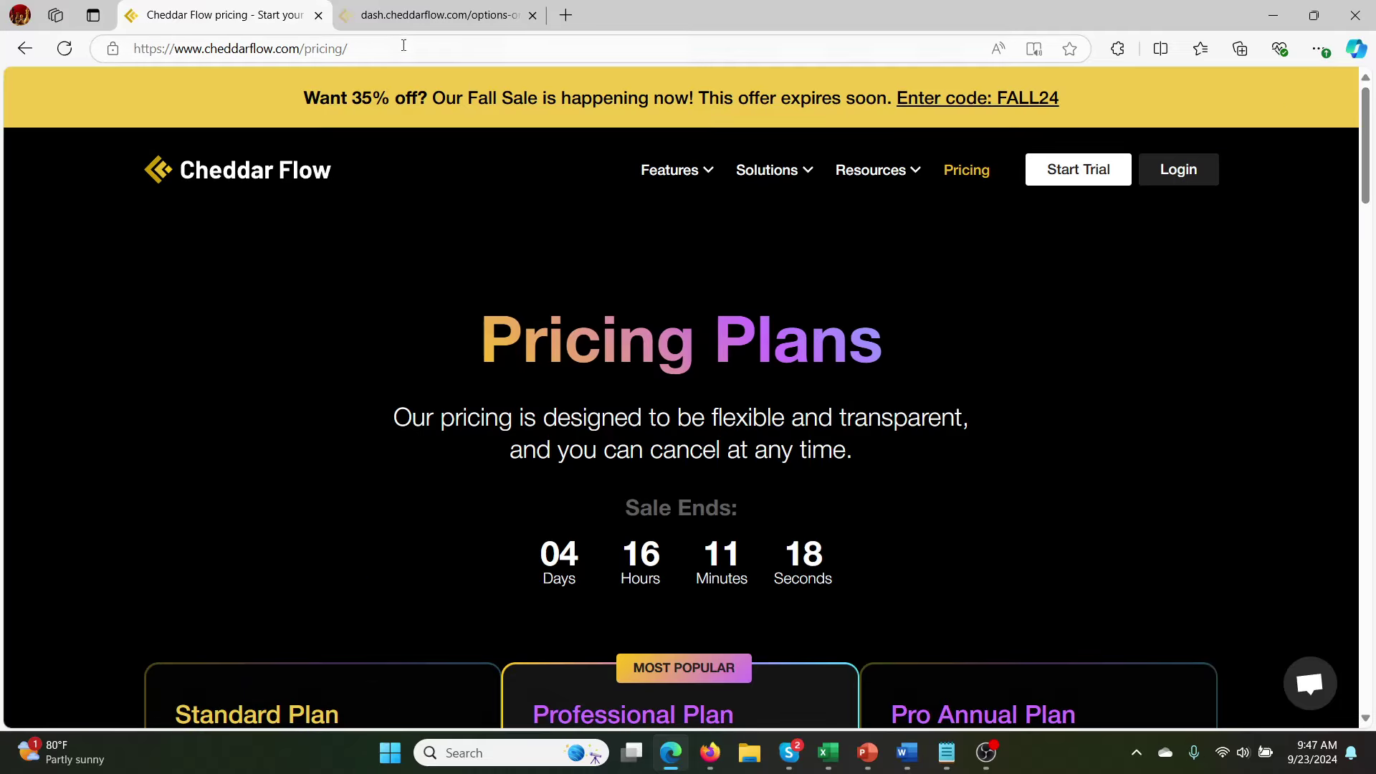
pyautogui.click(438, 15)
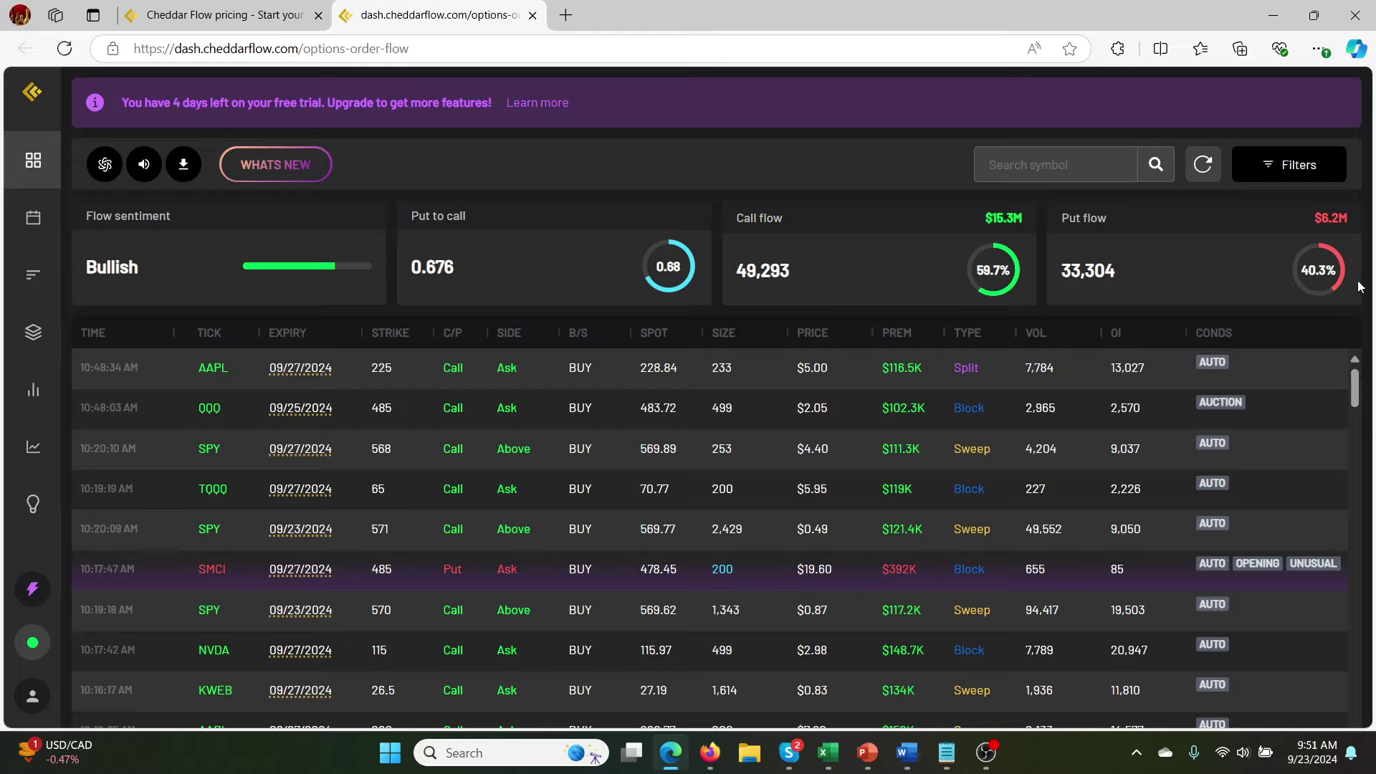
pyautogui.moveTo(1354, 390); pyautogui.dragTo(1354, 391)
# Search the flow for SPY so only SPY orders show, and open the Filters panel
pyautogui.click(1088, 165)
pyautogui.write('spy')
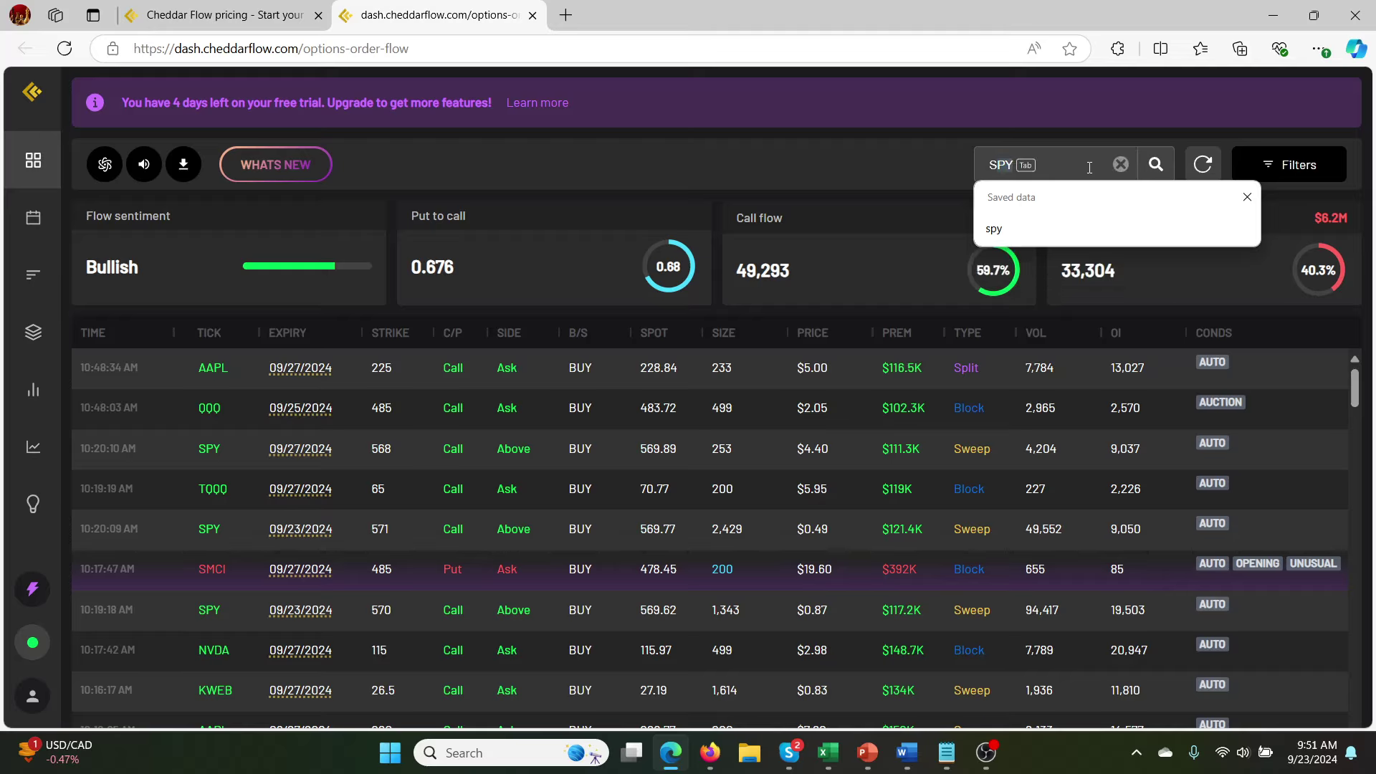
pyautogui.press('Return')
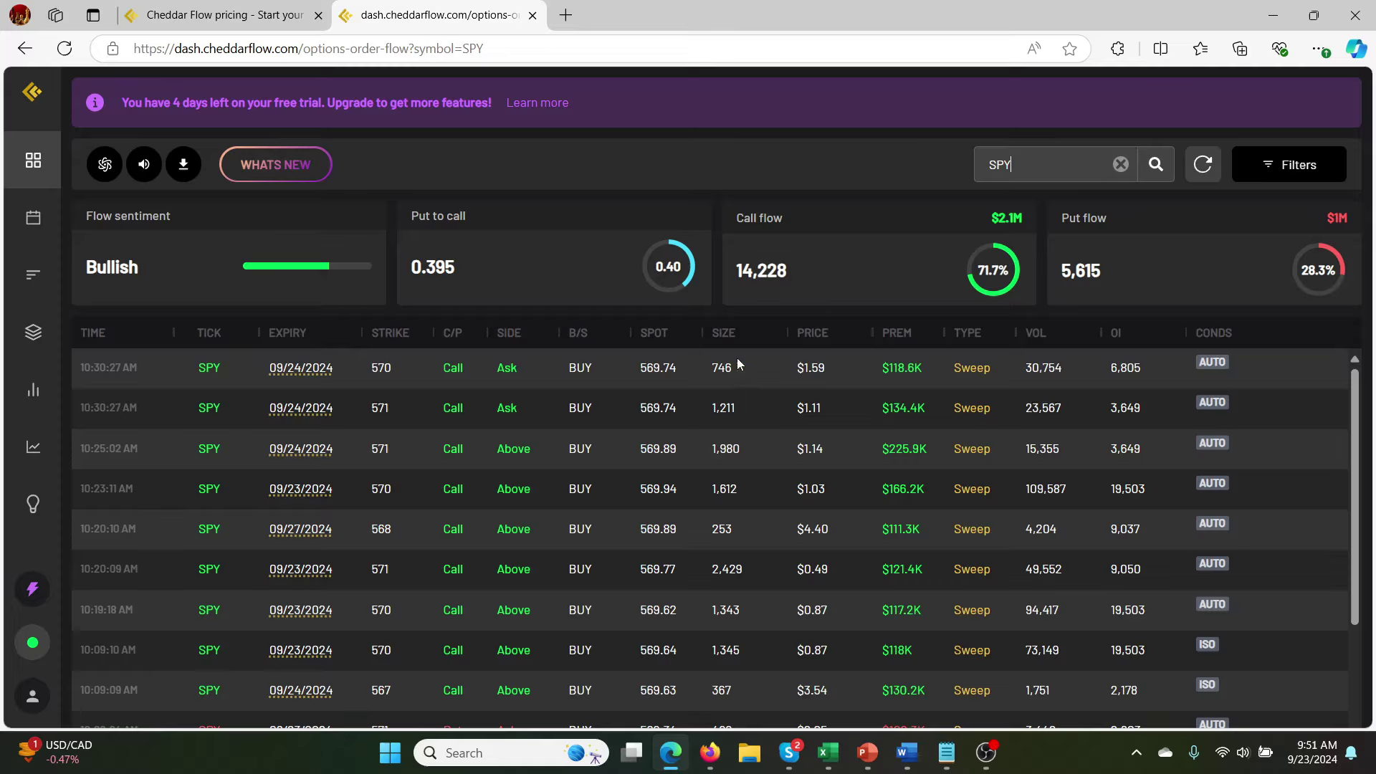
pyautogui.click(1271, 171)
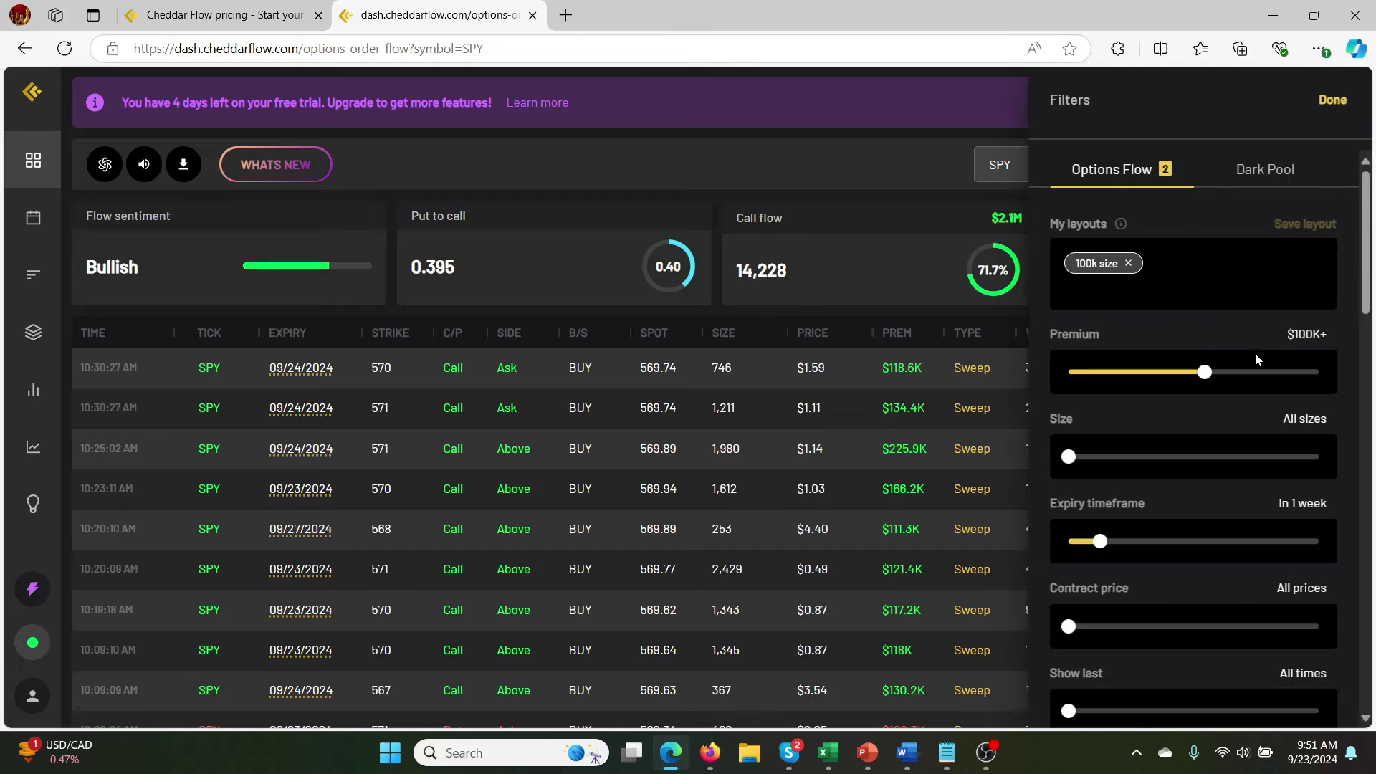
# Raise the minimum premium filter to $500K+ and scroll through the remaining filter options
pyautogui.click(1271, 372)
pyautogui.moveTo(1272, 371); pyautogui.dragTo(1242, 378)
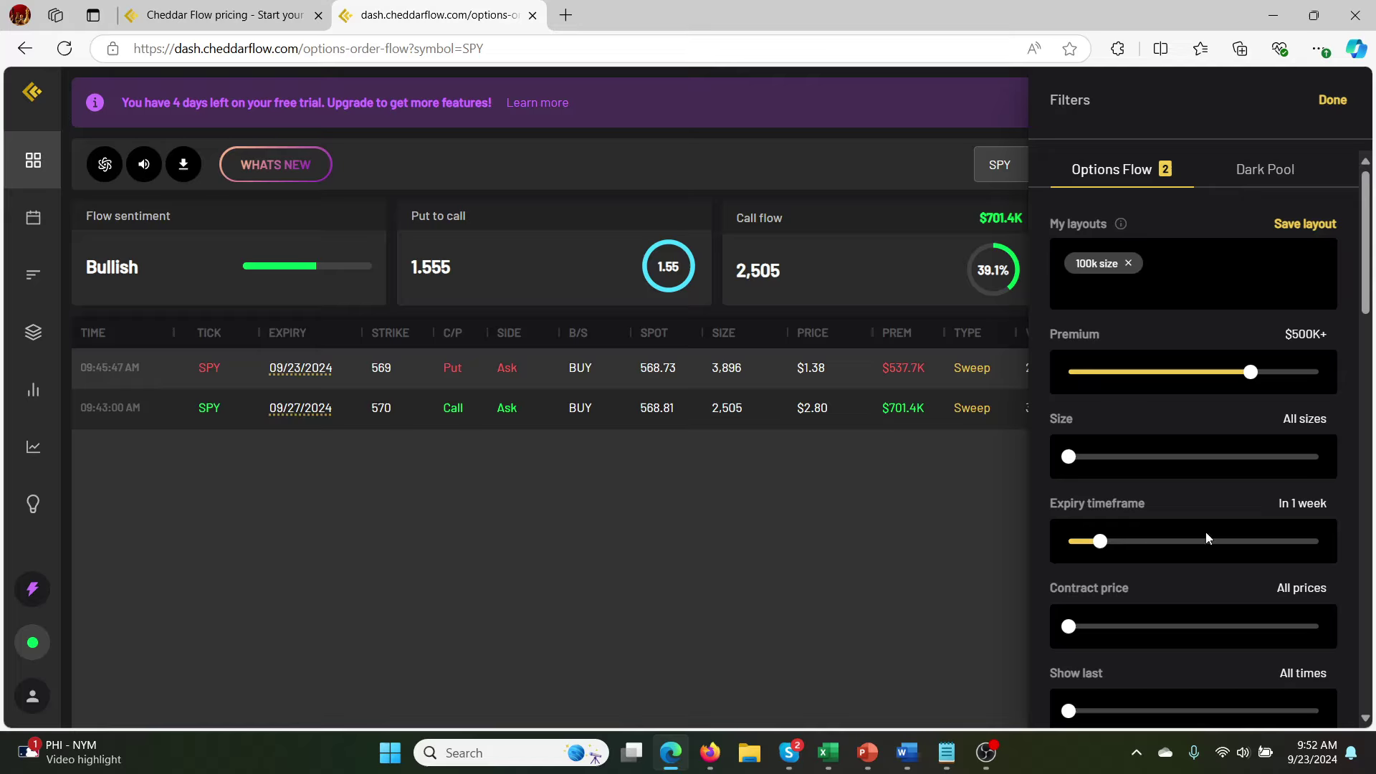
pyautogui.scroll(-2, 1367, 329)
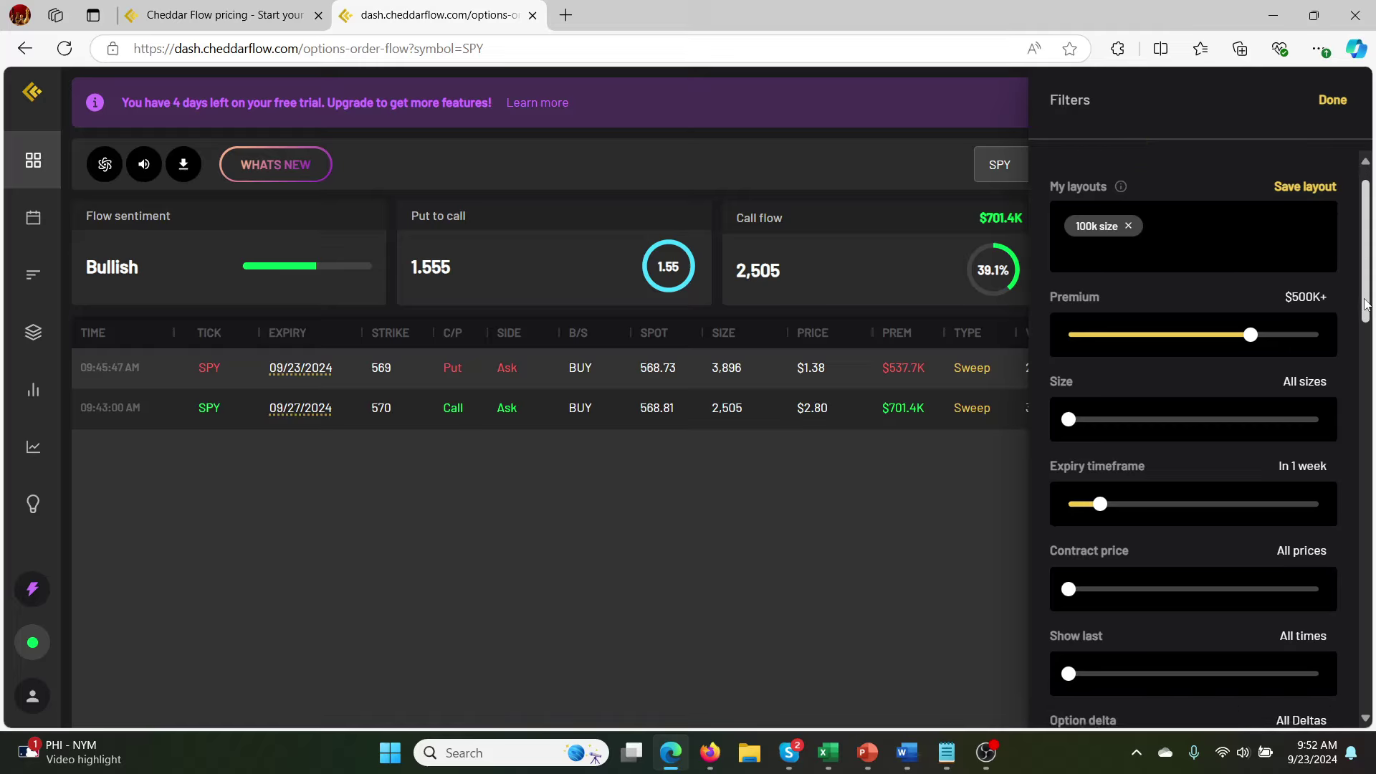
pyautogui.moveTo(1367, 329)
pyautogui.mouseDown()
pyautogui.moveTo(1371, 436)
pyautogui.moveTo(1358, 306)
pyautogui.mouseUp()
pyautogui.scroll(-7, 1358, 306)
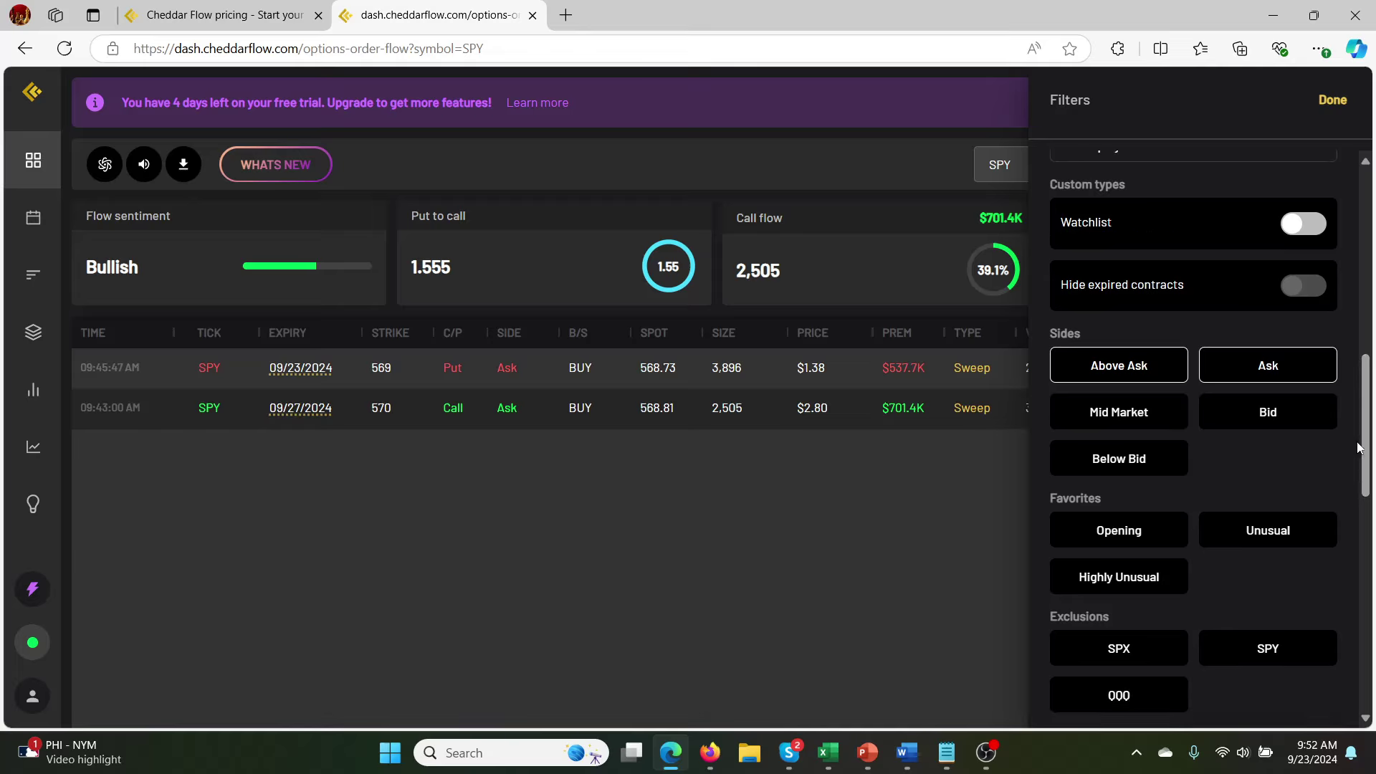
pyautogui.moveTo(1370, 433); pyautogui.dragTo(1373, 514)
pyautogui.scroll(-3, 1327, 491)
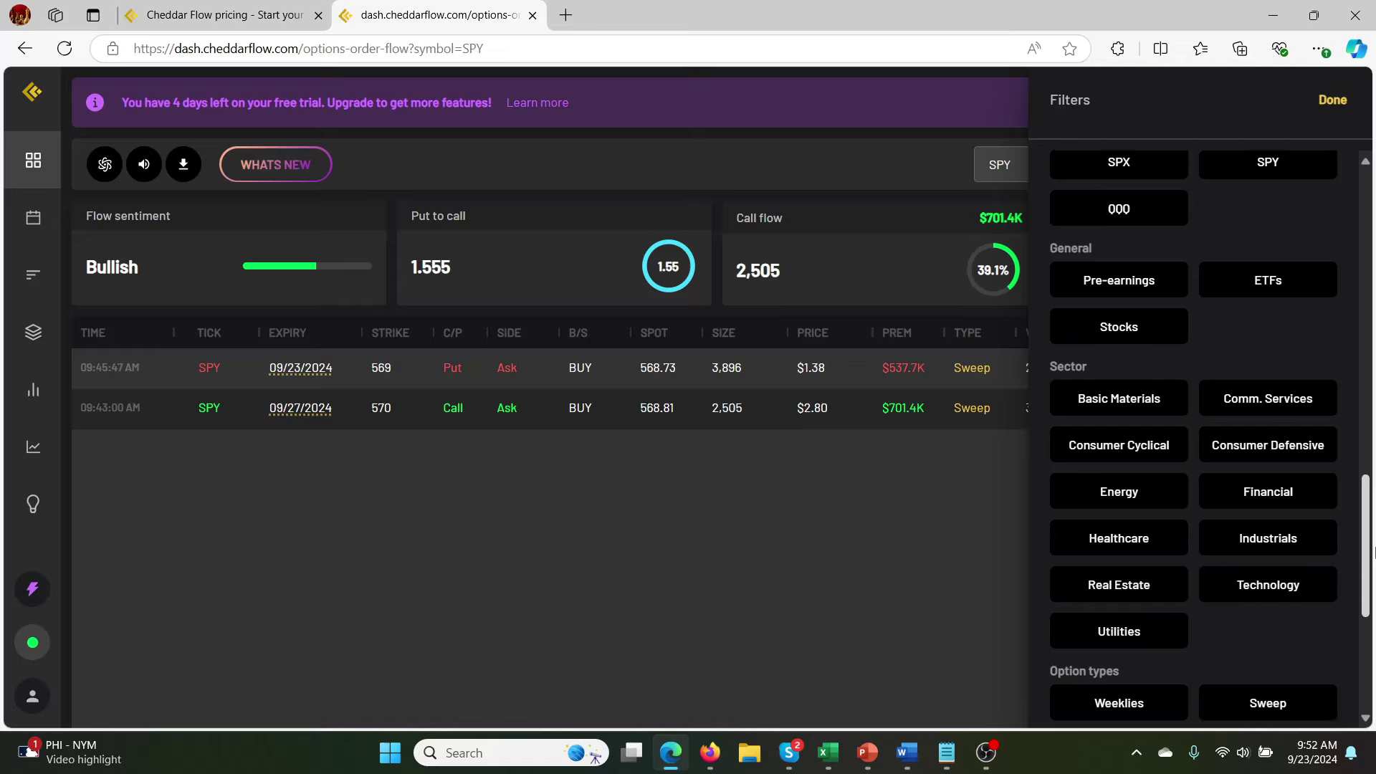
pyautogui.scroll(2, 1327, 491)
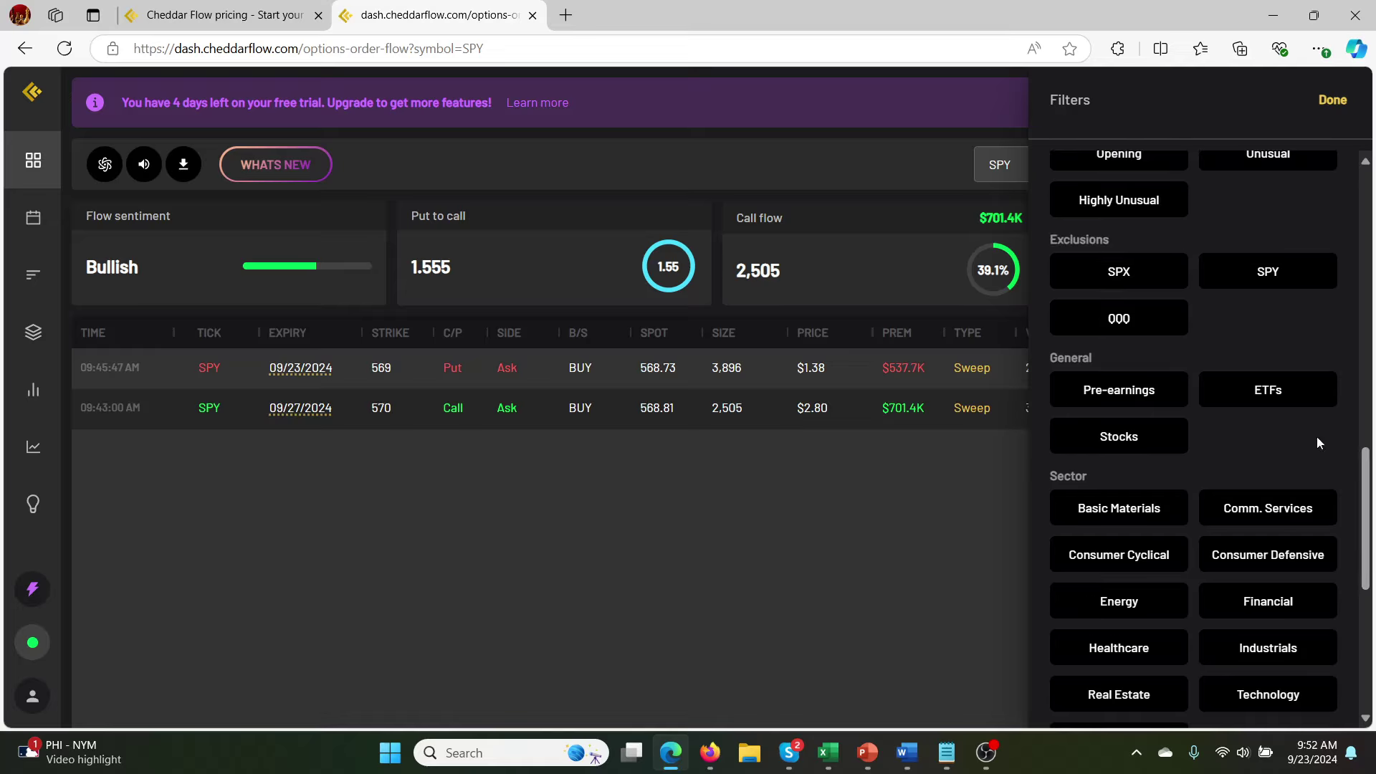
pyautogui.scroll(10, 1365, 499)
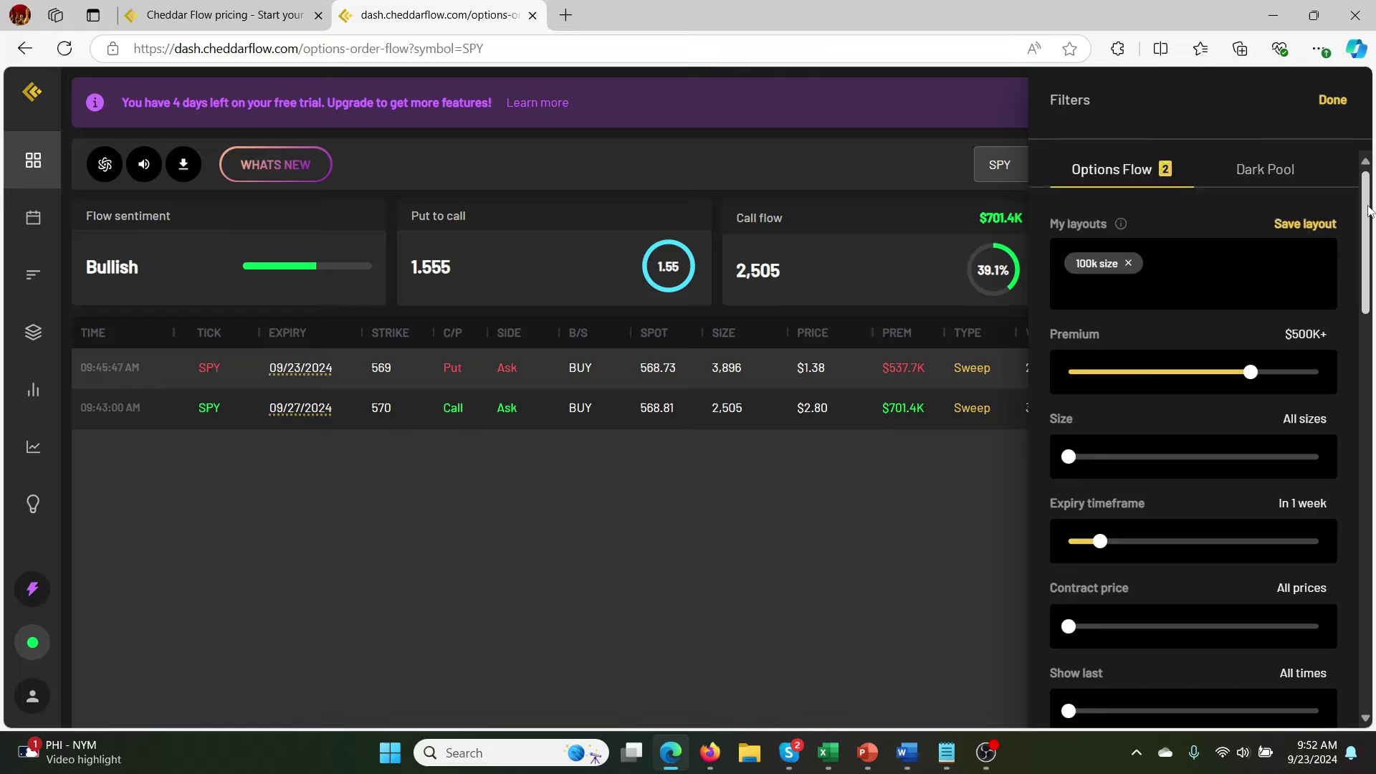
# Apply the filters, leaving two SPY sweeps: a $537.7K 569 put and $701.4K 570 call
pyautogui.click(1332, 101)
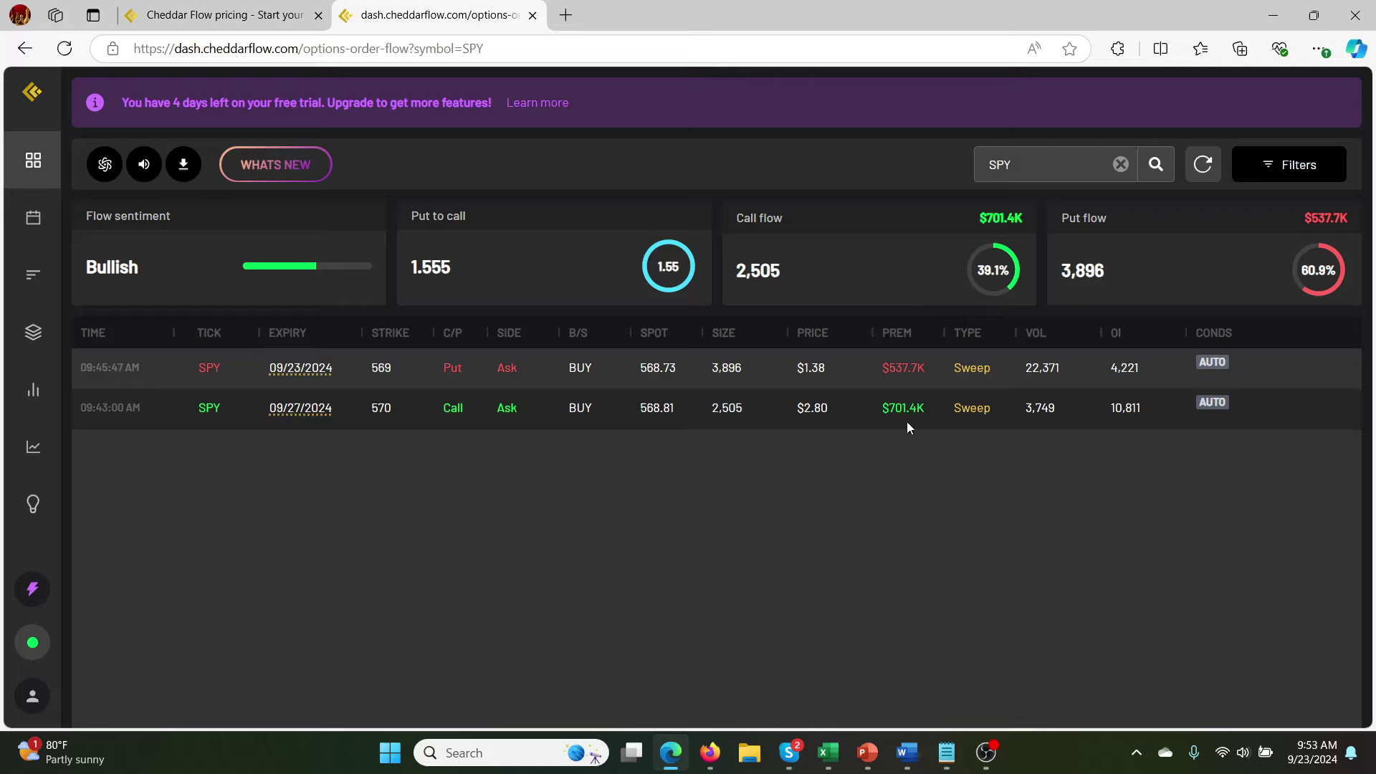
# Open the historical flow page and search for the SPY ticker
pyautogui.click(34, 219)
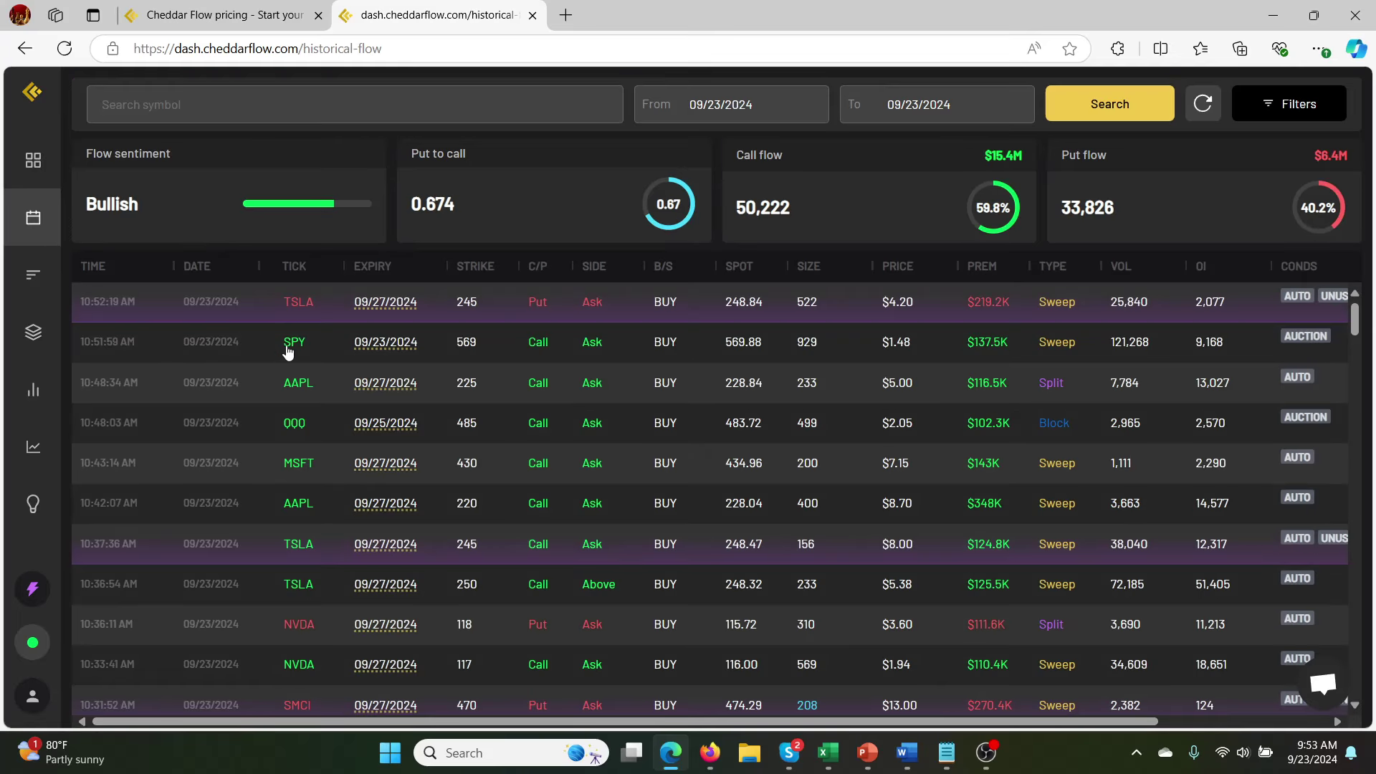
pyautogui.click(406, 111)
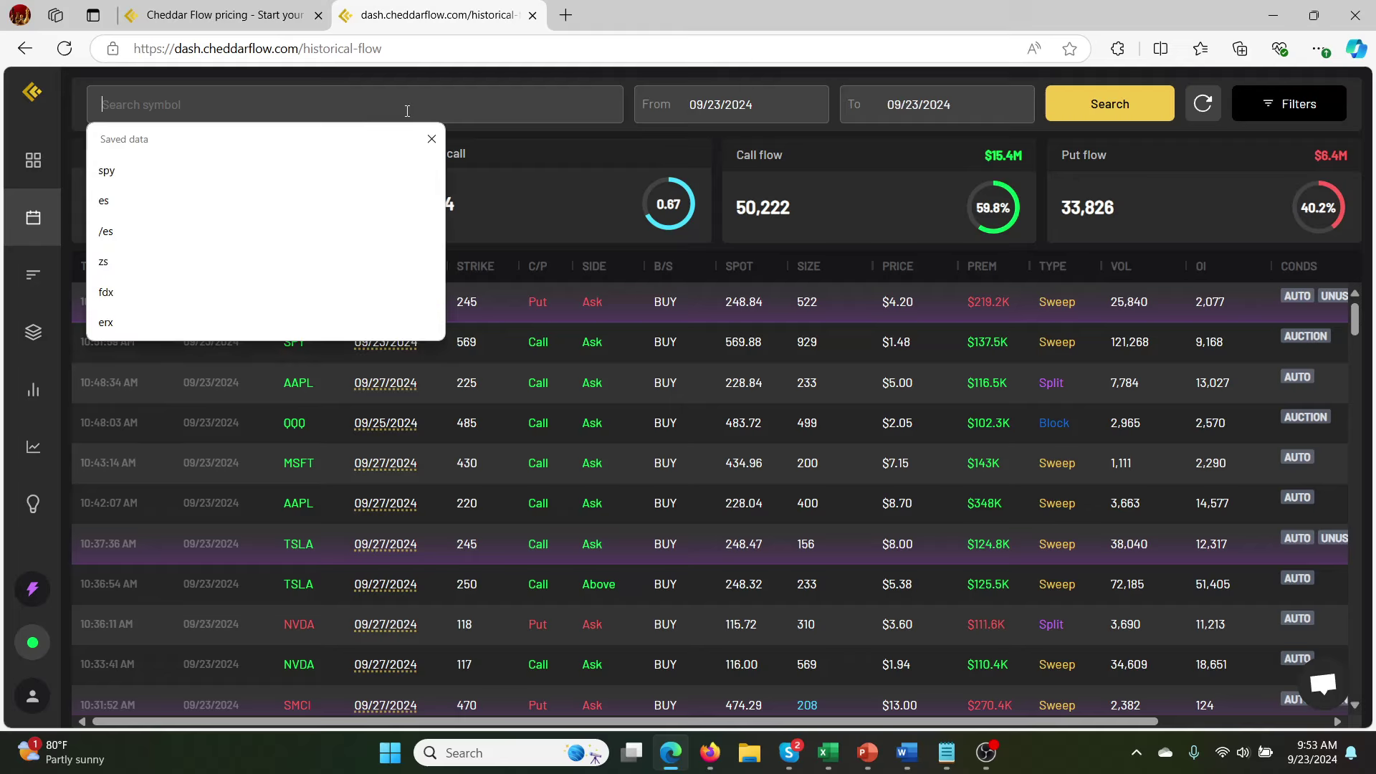
pyautogui.write('SPY')
pyautogui.press('Return')
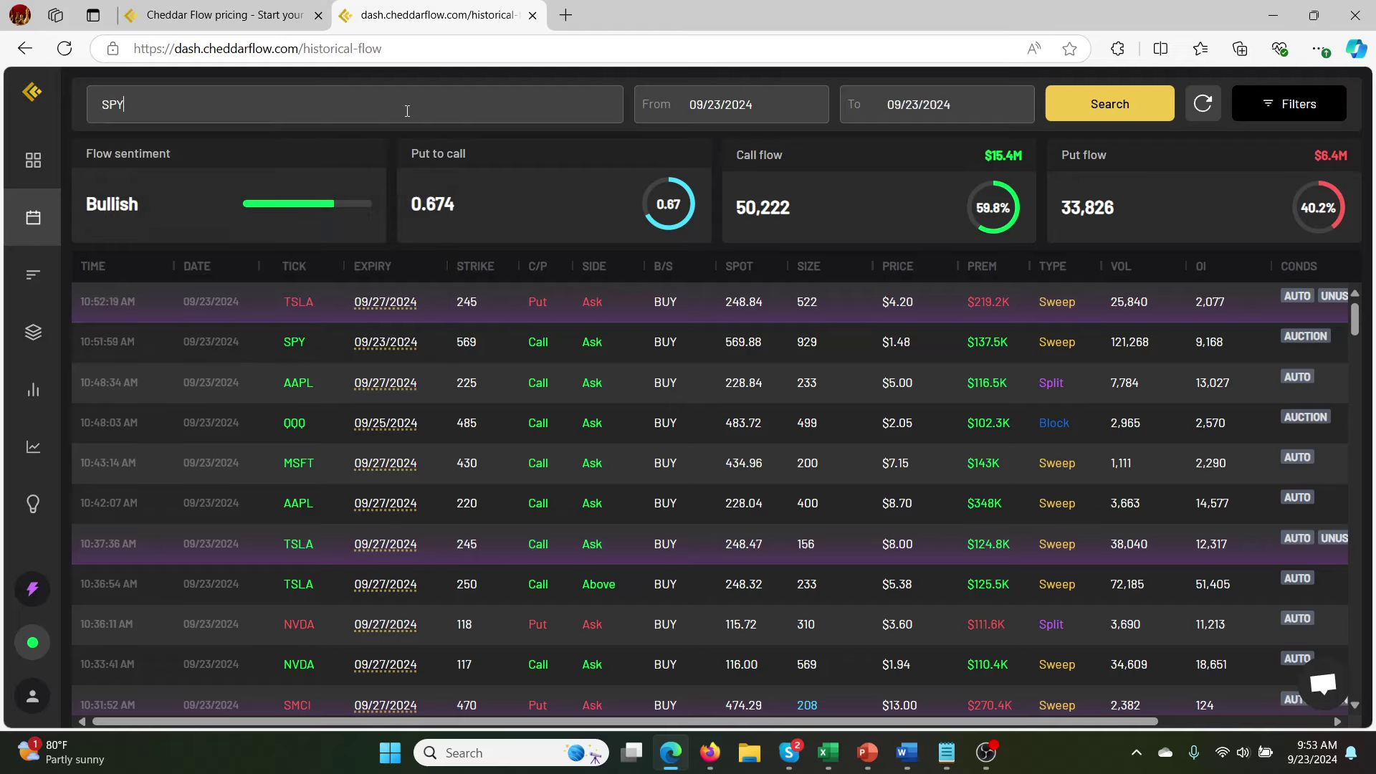
# Set the start date to 09/16/2024, reload the flow, and scroll through the SPY orders
pyautogui.click(723, 101)
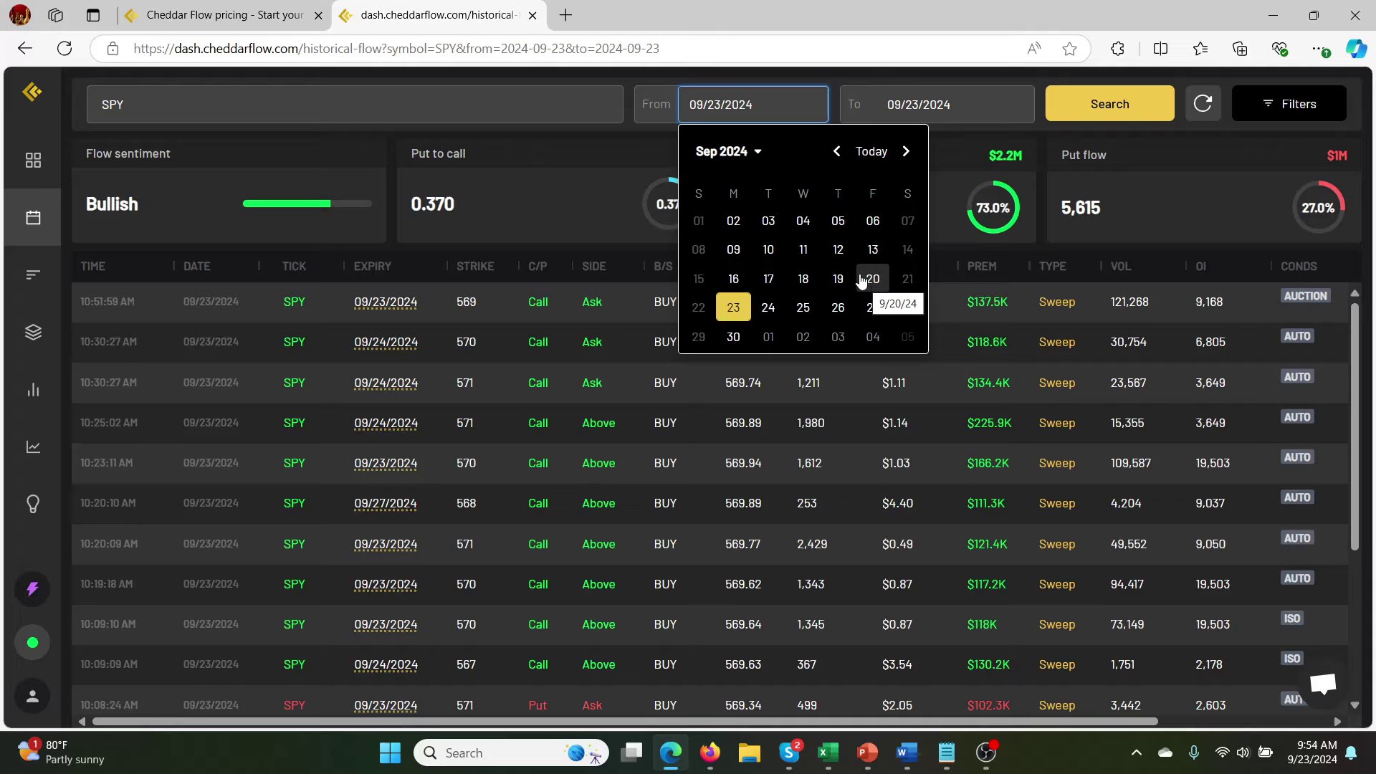
pyautogui.click(741, 283)
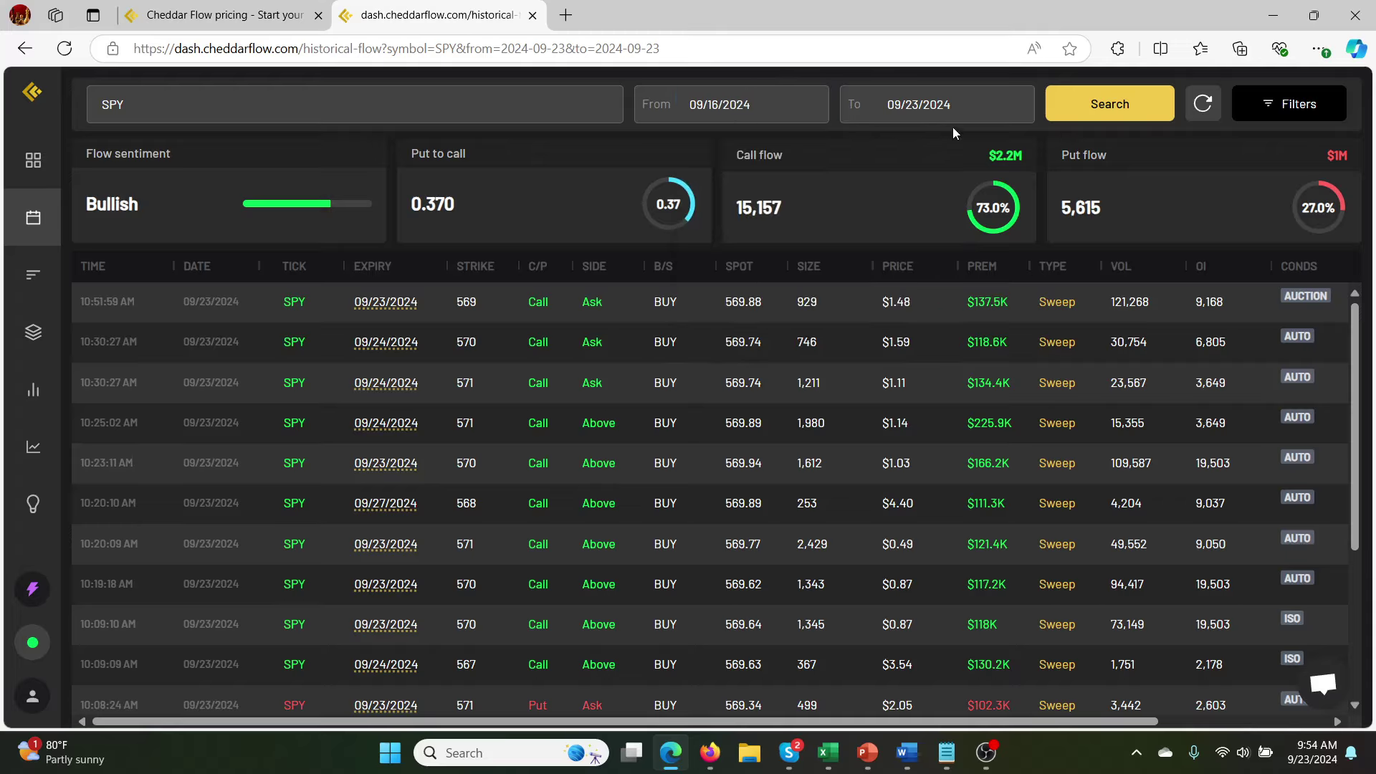
pyautogui.click(1109, 104)
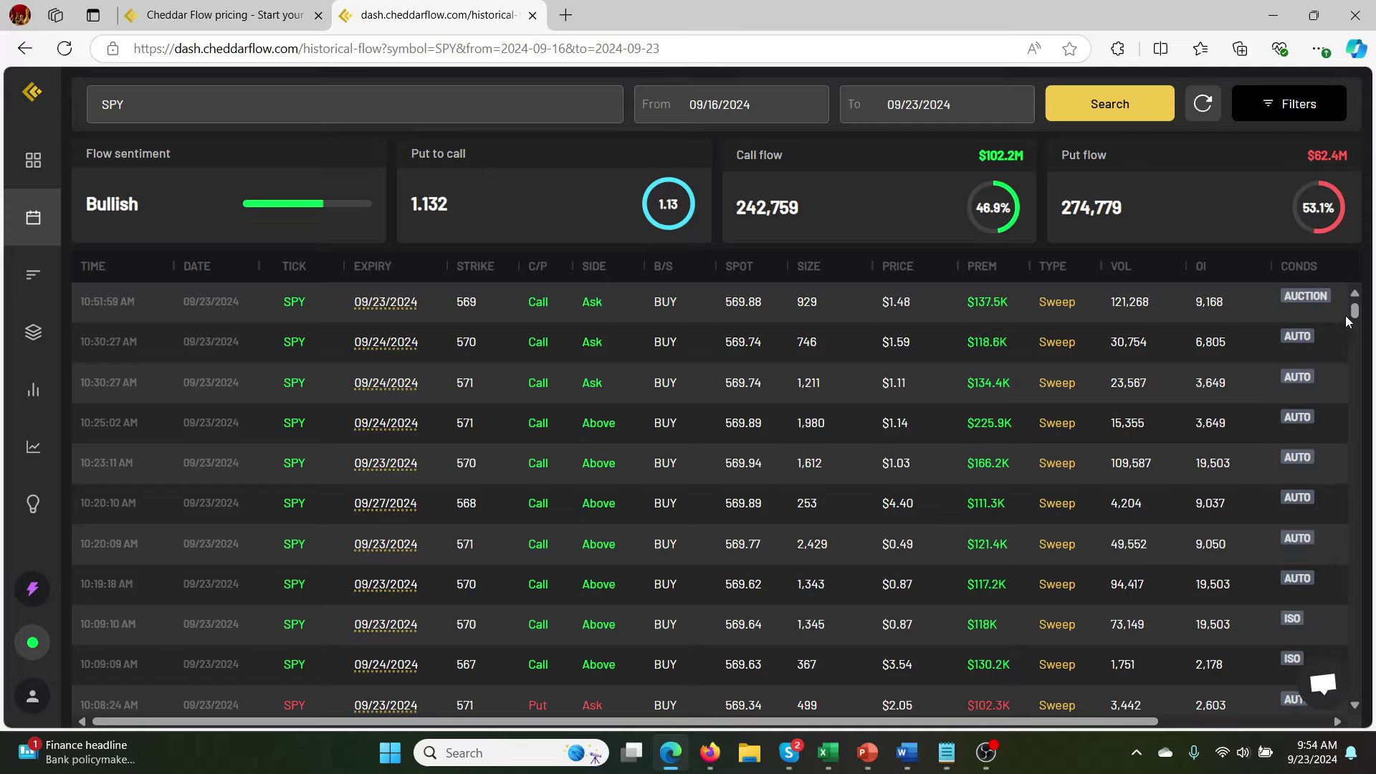
pyautogui.scroll(-5, 1360, 321)
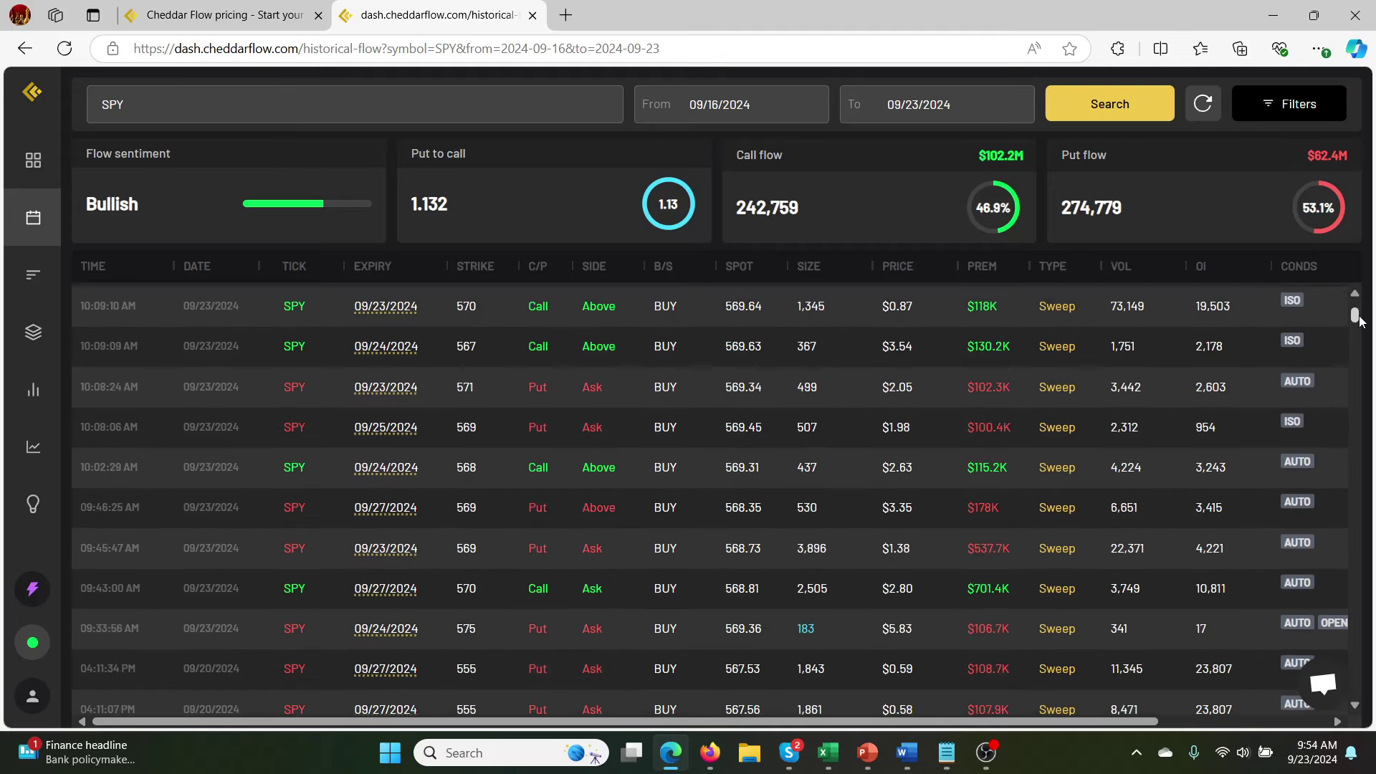
pyautogui.scroll(5, 1360, 321)
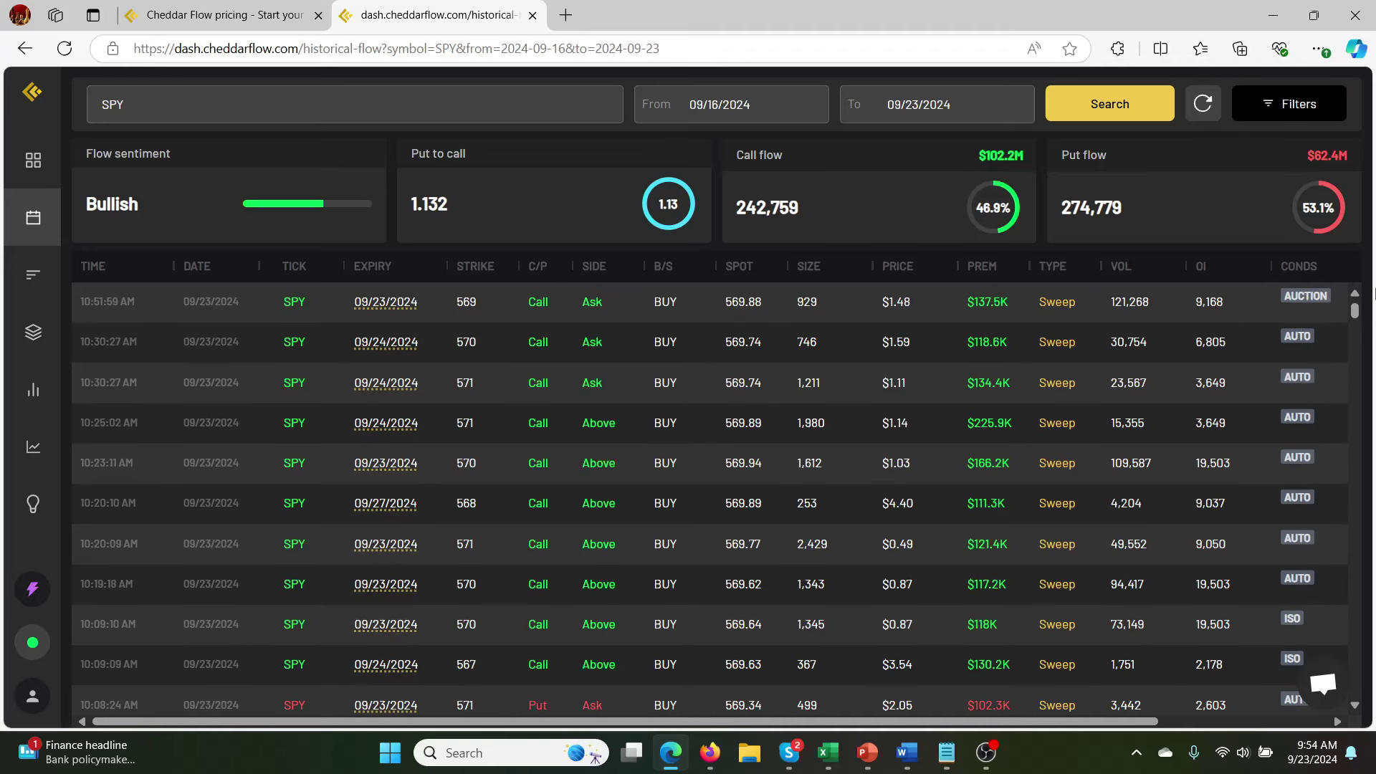
pyautogui.scroll(-10, 1358, 320)
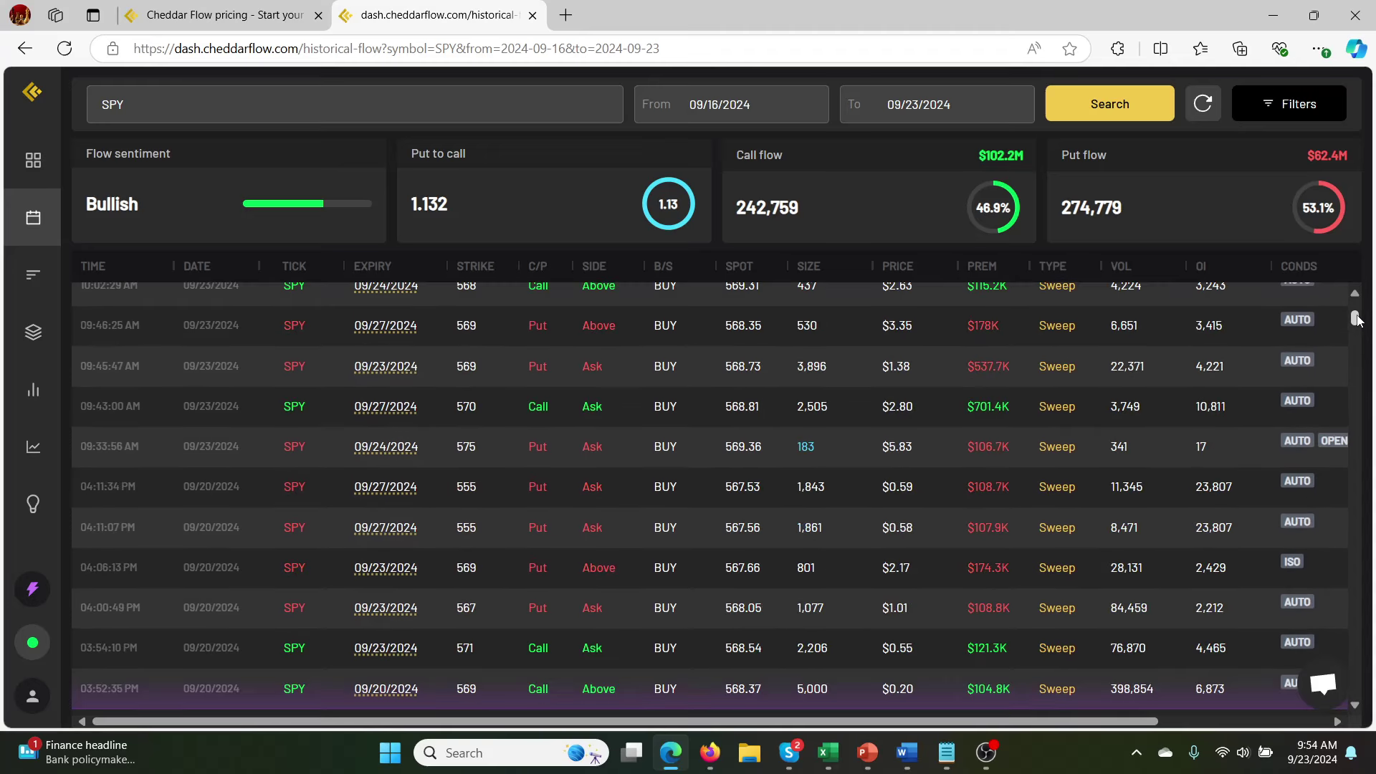
pyautogui.scroll(-1, 1358, 320)
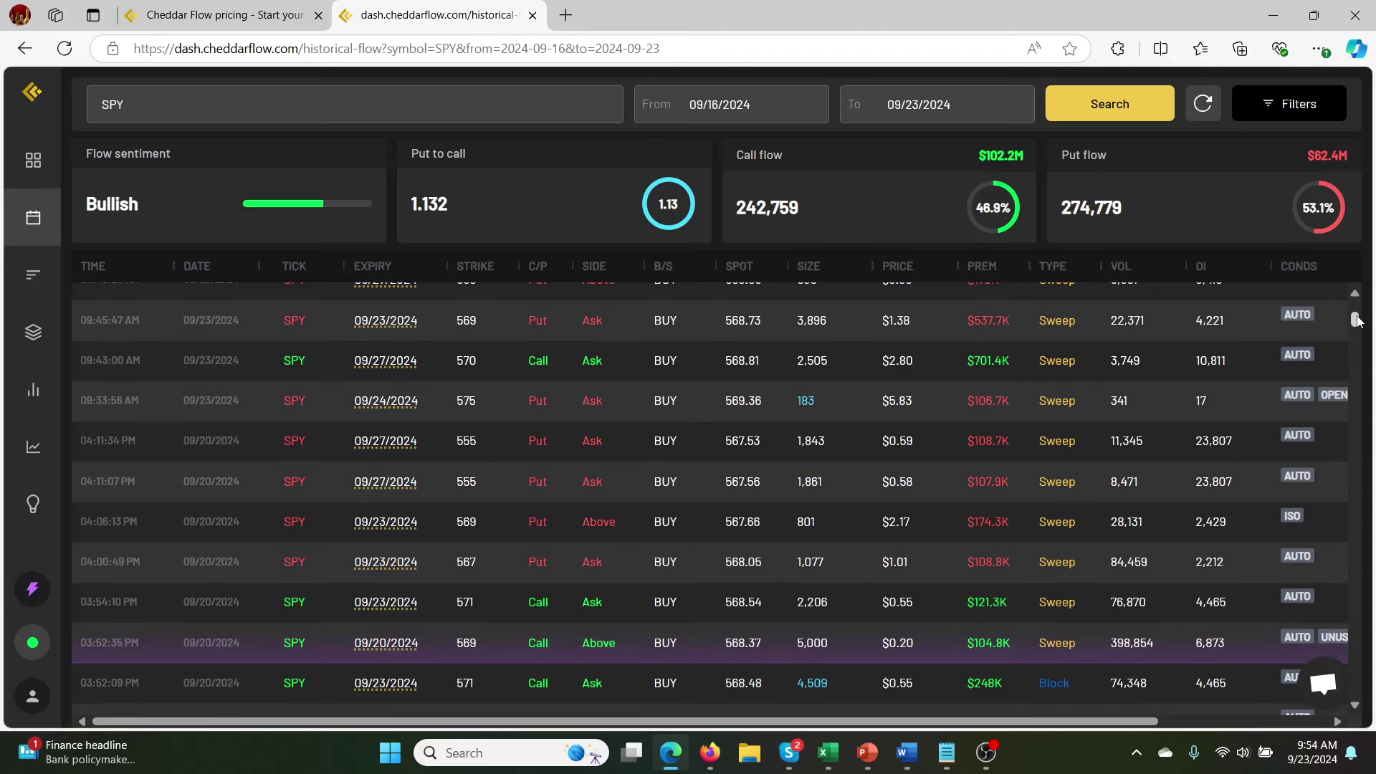
pyautogui.moveTo(1358, 321); pyautogui.dragTo(1340, 266)
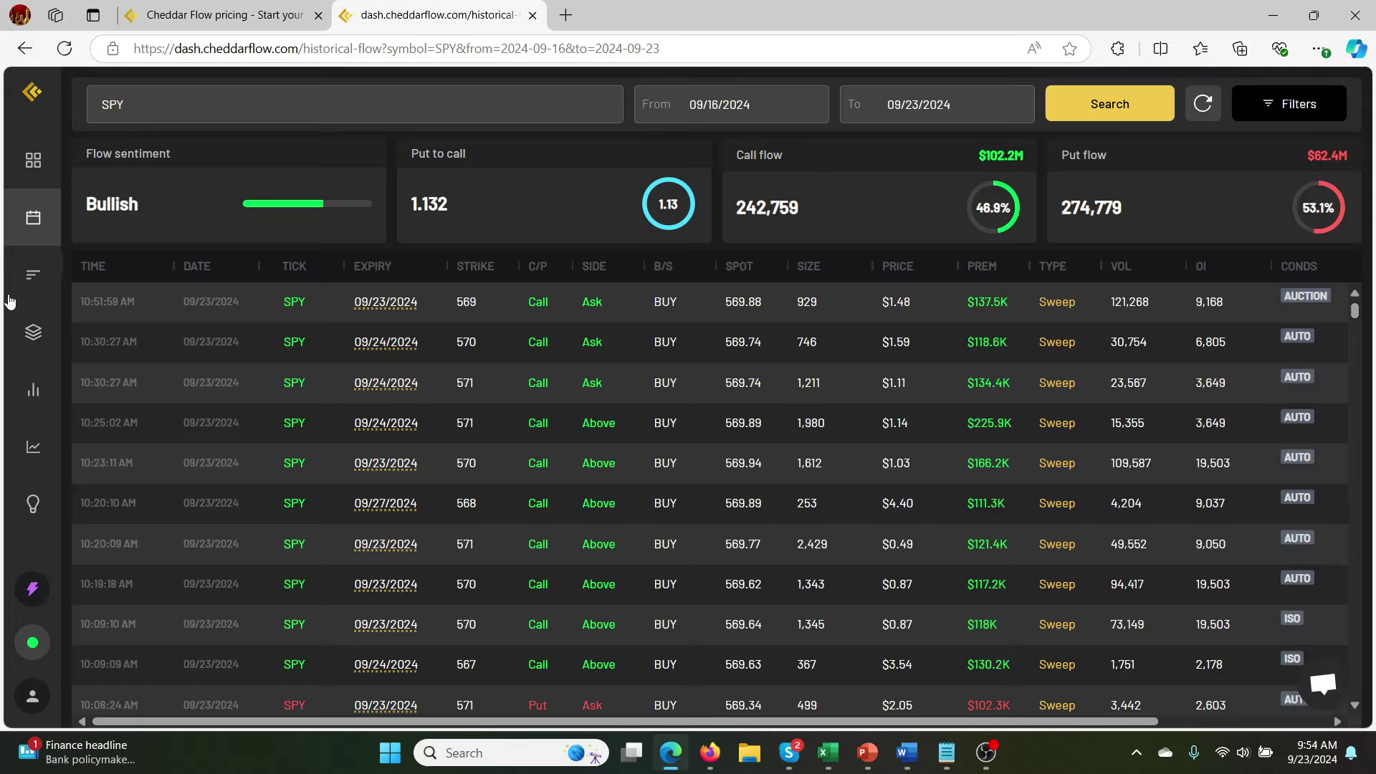
# Show the flow overview with TSLA leading bullish and NVDA leading bearish premium
pyautogui.click(32, 285)
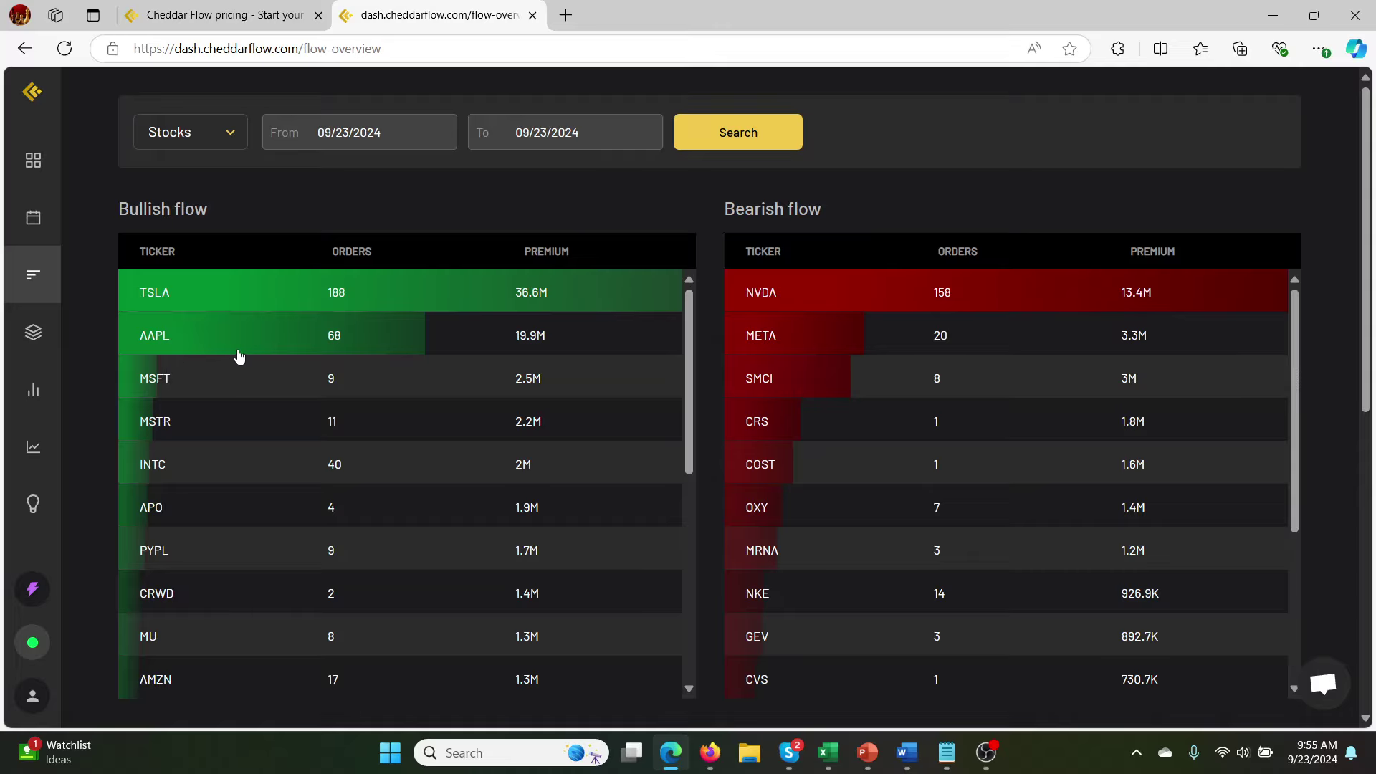
# Try dark pool levels, dismiss the upgrade offer, and go to the unusual volume page
pyautogui.click(33, 334)
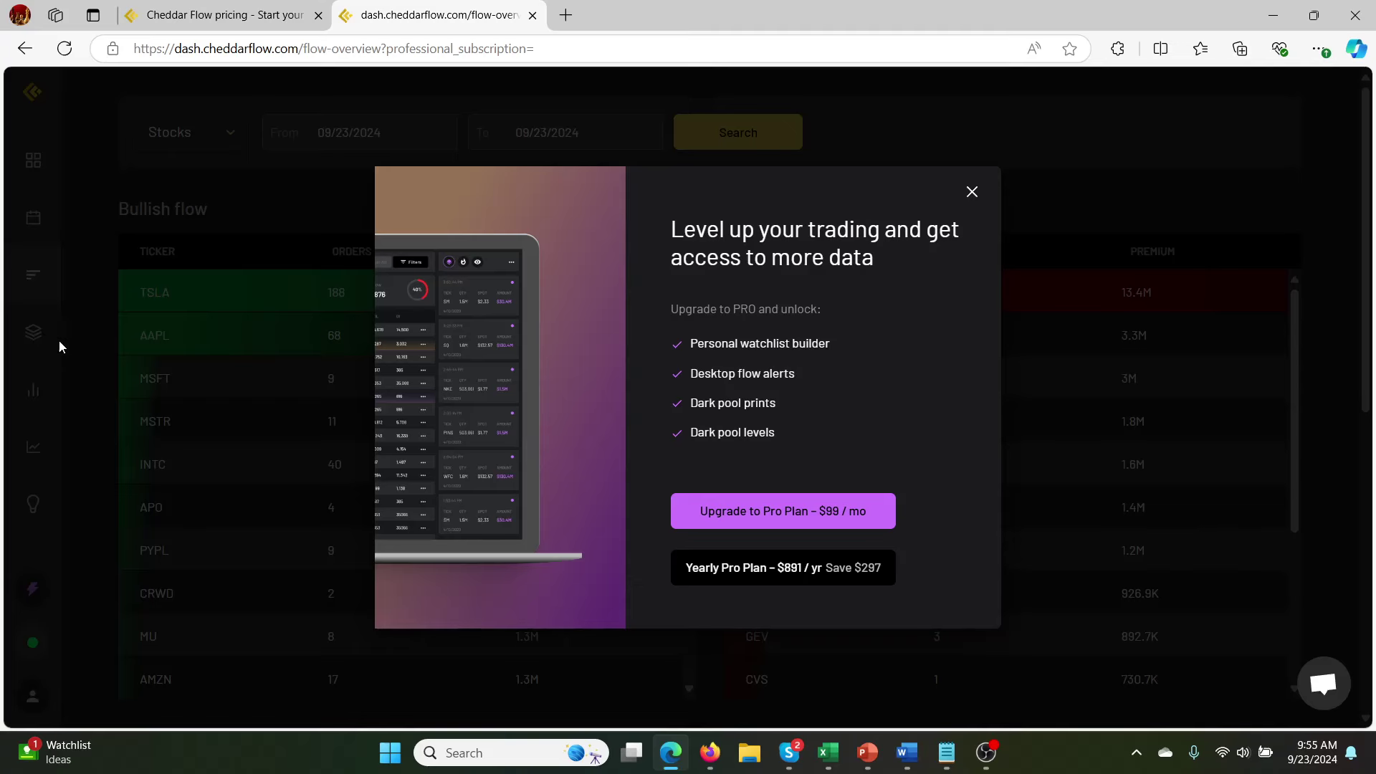
pyautogui.click(974, 201)
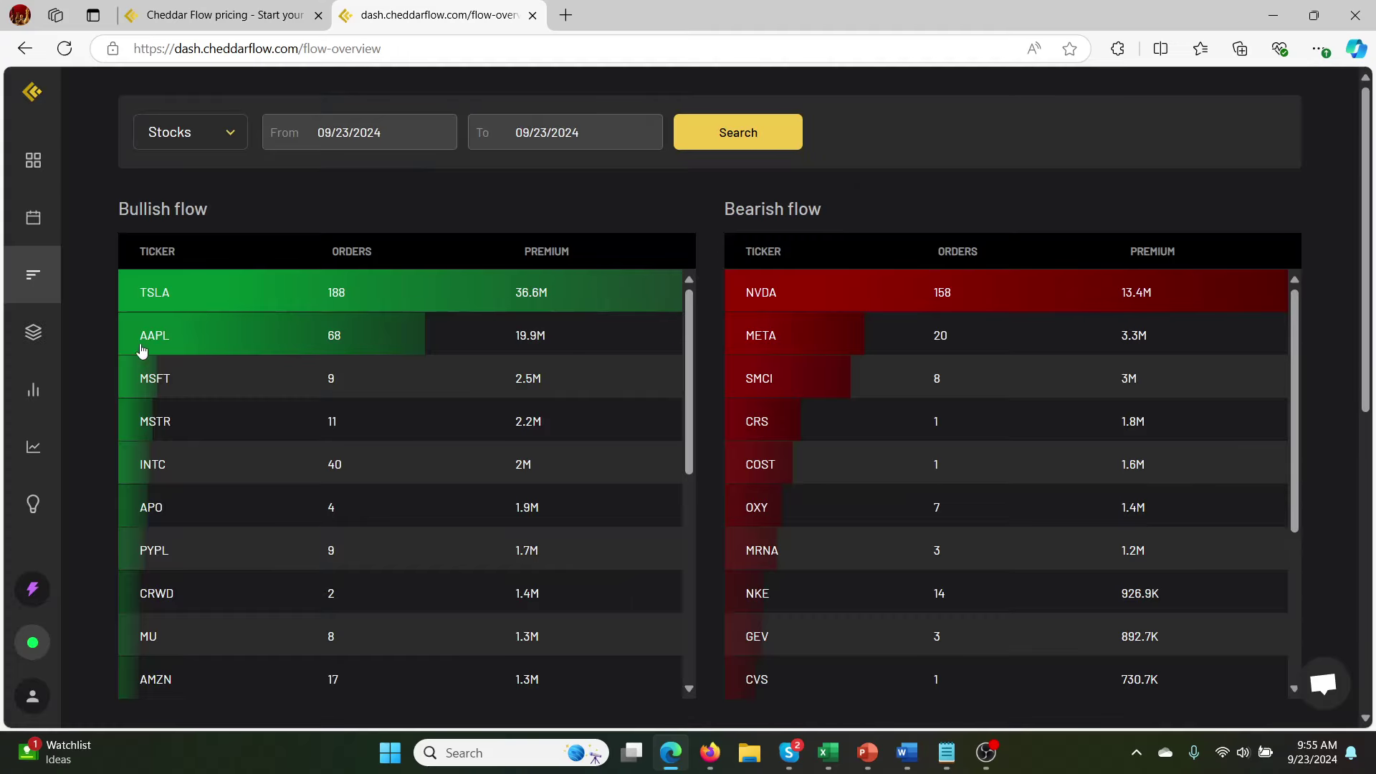
pyautogui.click(34, 394)
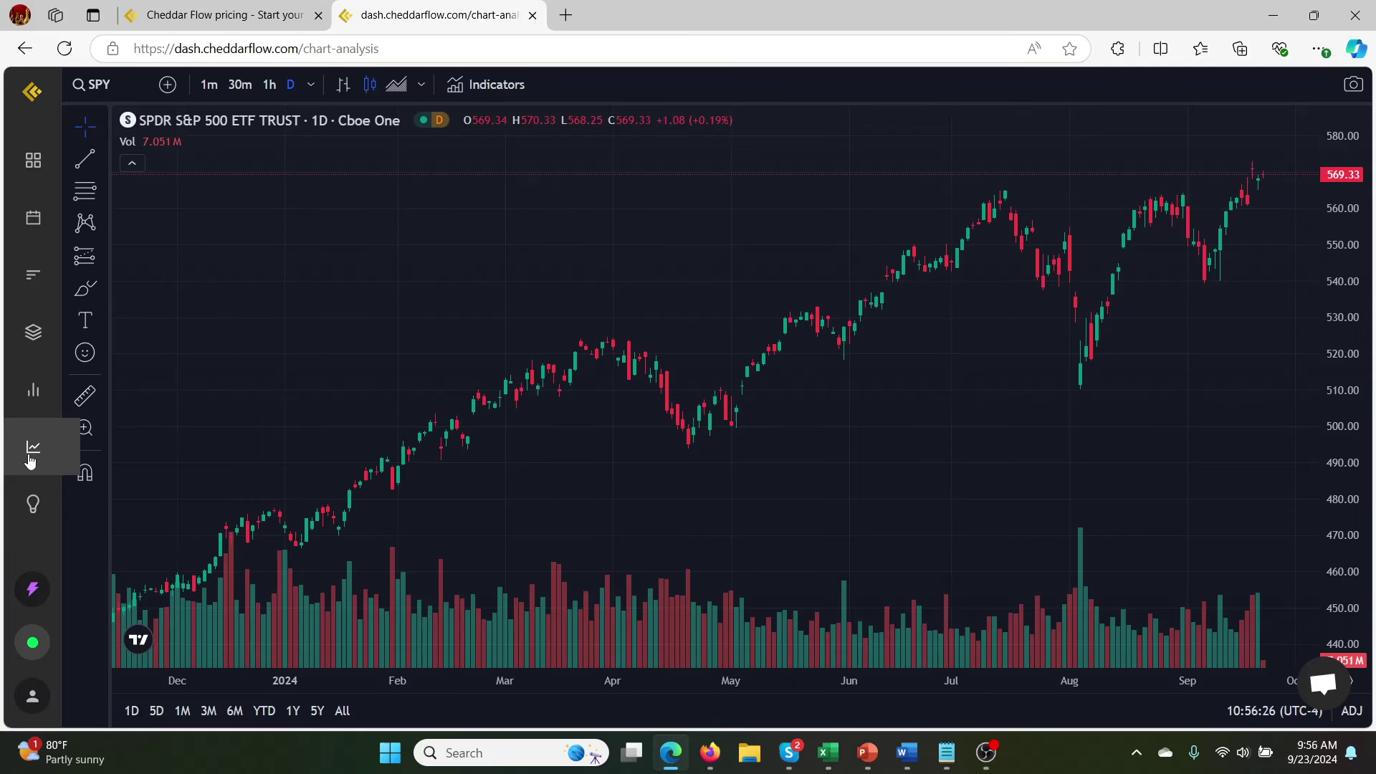
# Browse the Education Center's weekly recap videos on SPY, TSLA and dark pools
pyautogui.click(38, 505)
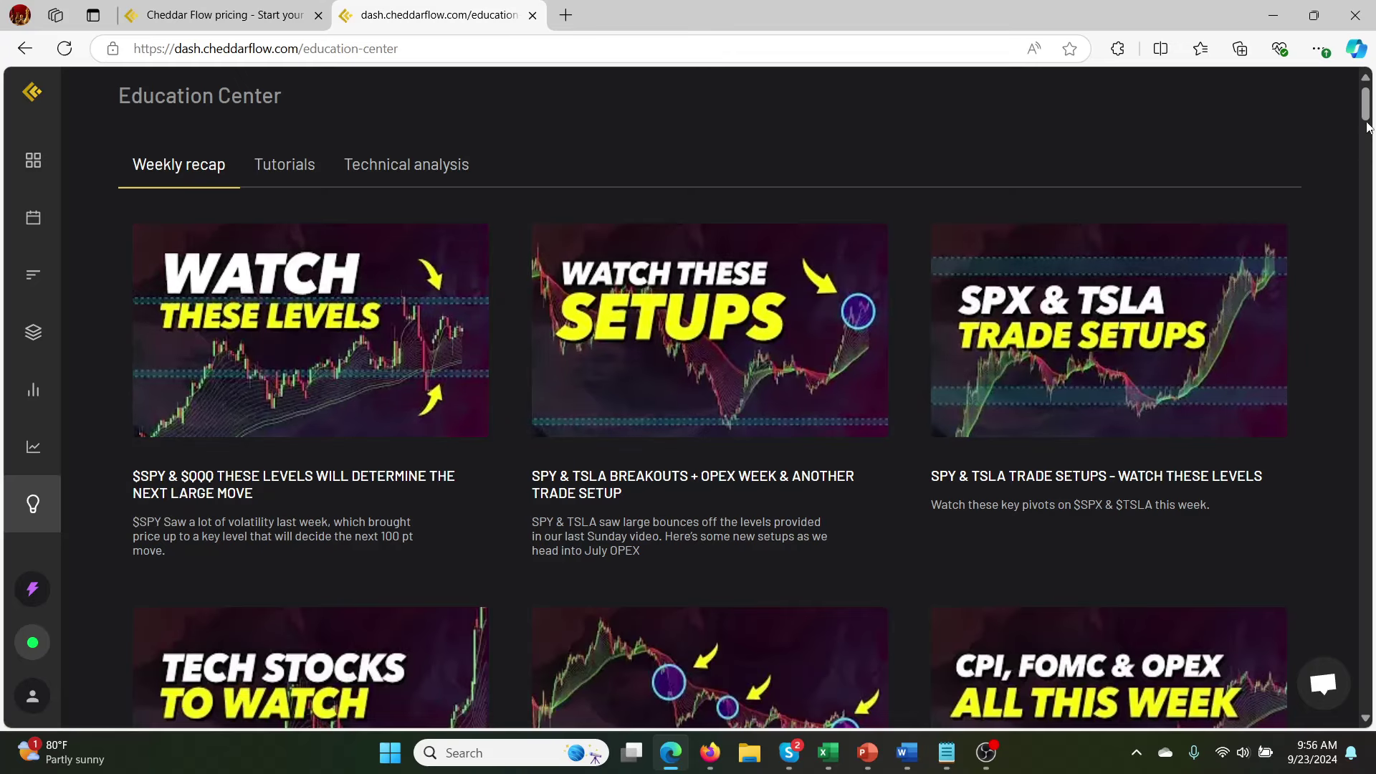
pyautogui.moveTo(1366, 113); pyautogui.dragTo(1369, 72)
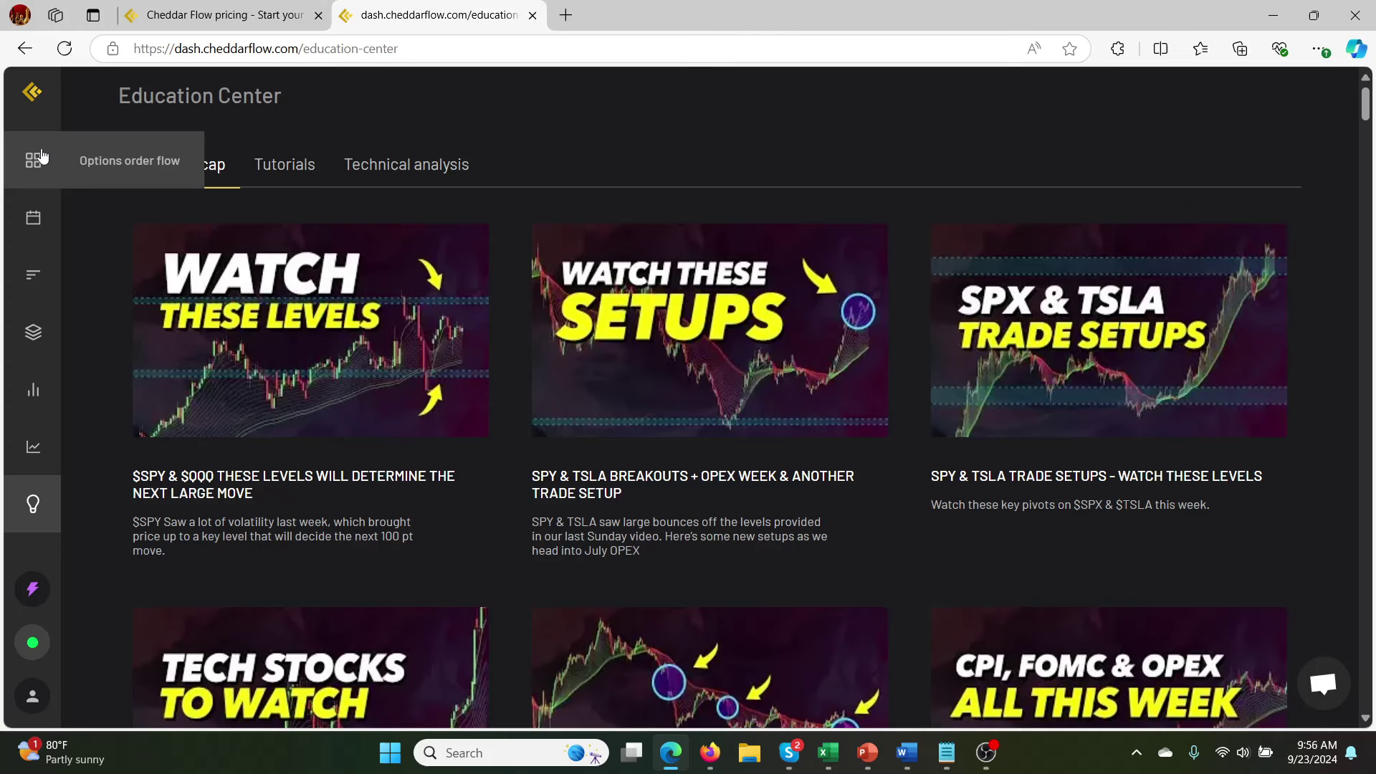
pyautogui.click(64, 160)
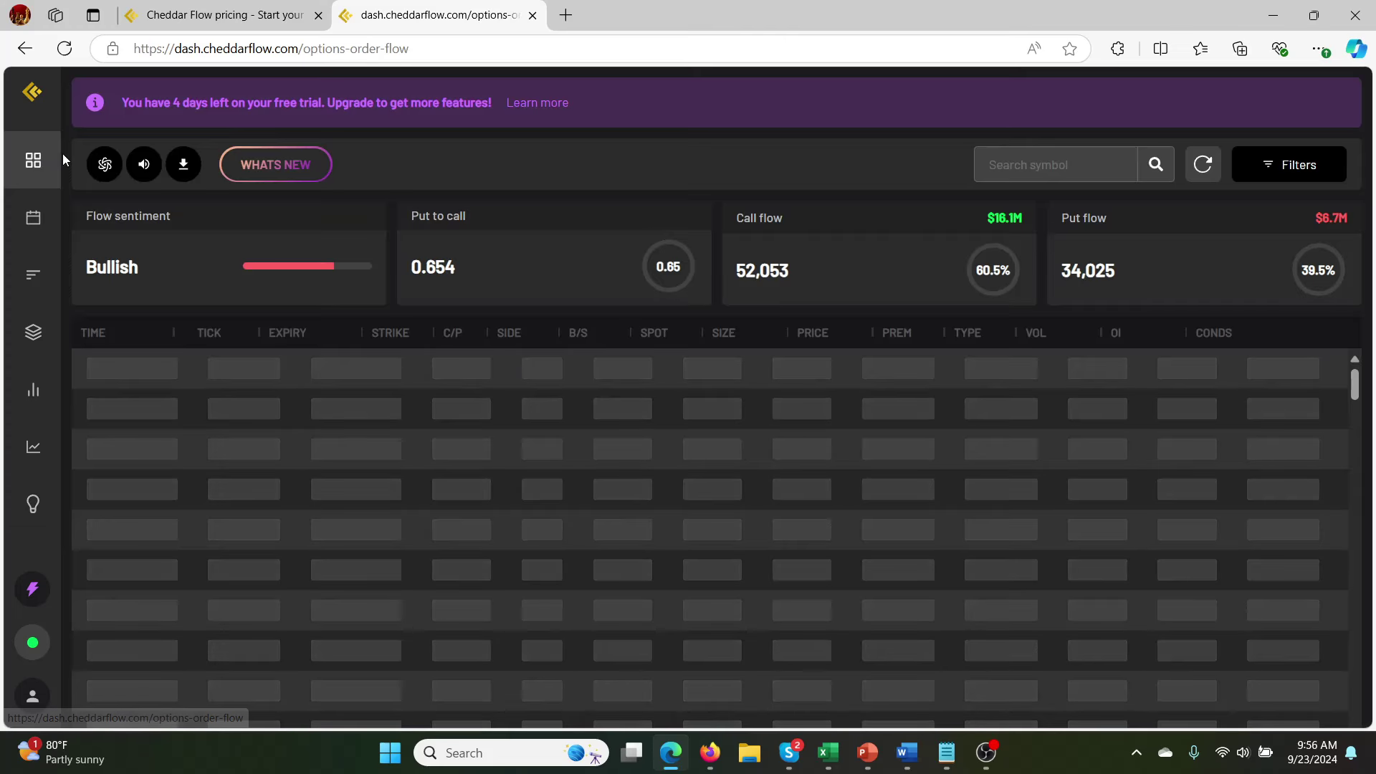